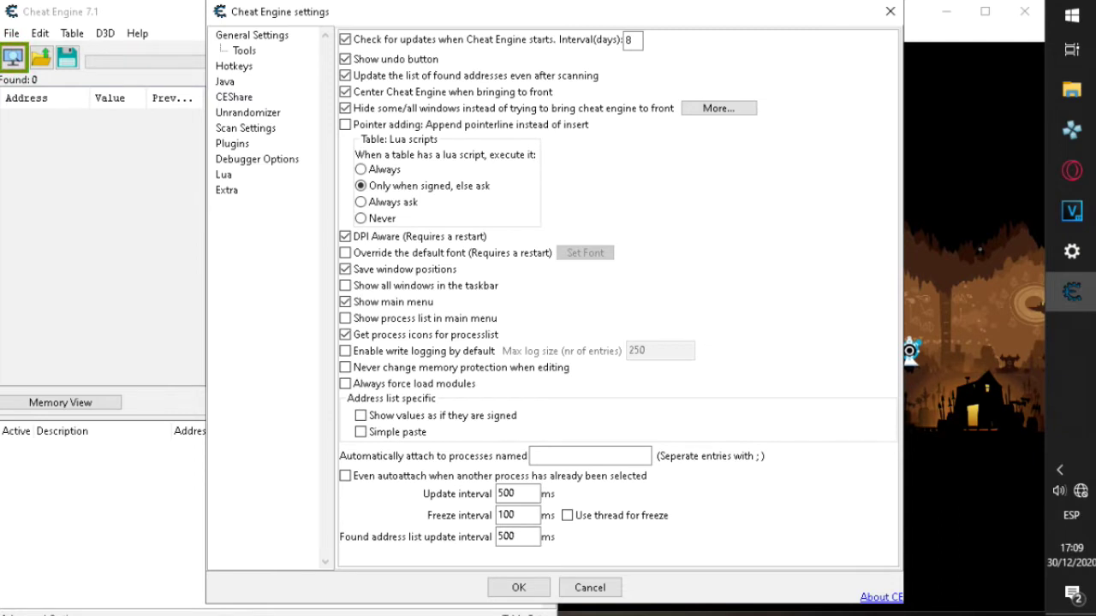
Step: In the scan settings, make sure the MEM_PRIVATE, MEM_IMAGE and MEM_MAPPED memory regions are included, and accept the settings
left_click(246, 129)
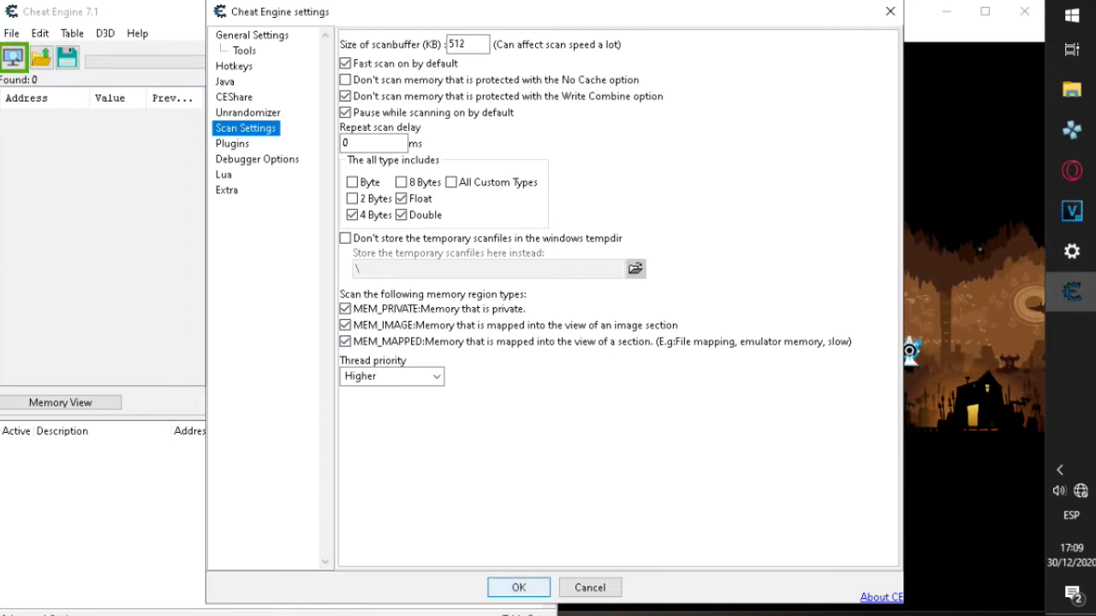
left_click(519, 588)
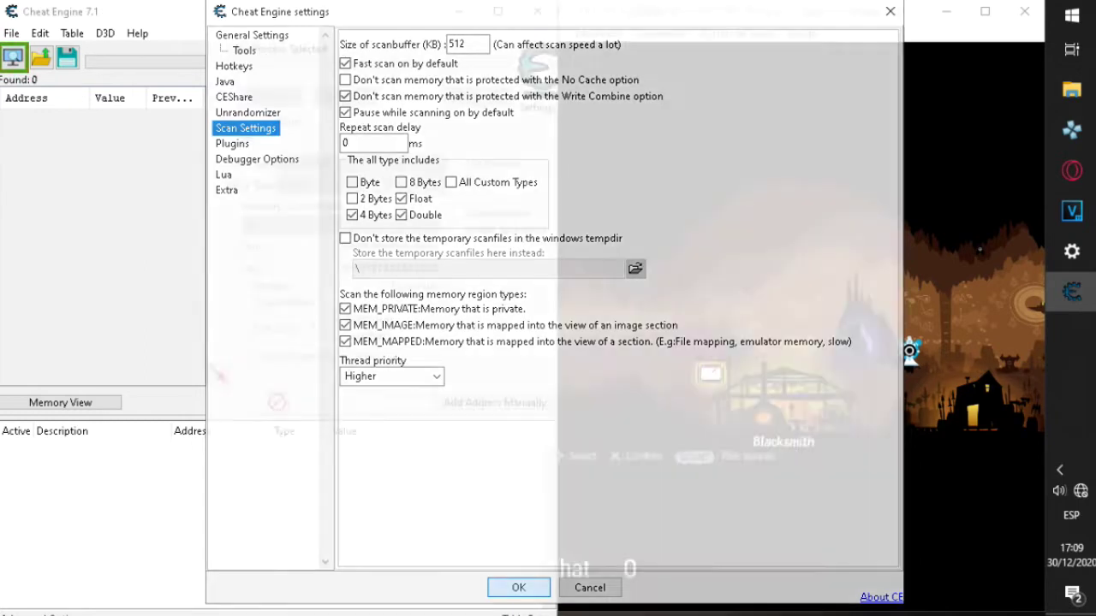
key("alt+Tab")
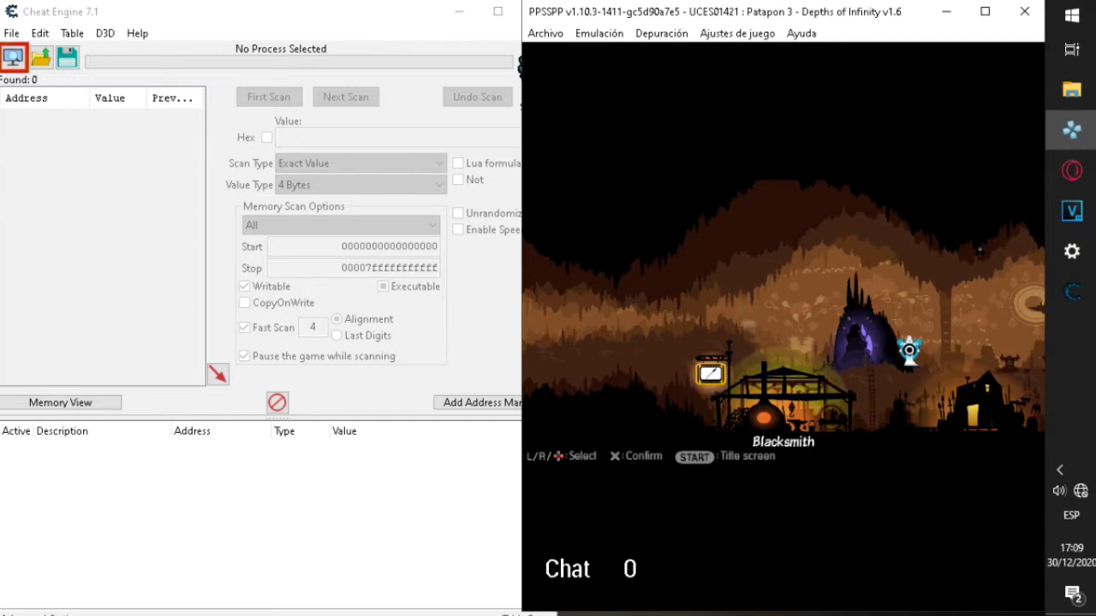
Step: Attach Cheat Engine to the running PPSSPP v1.10.3 process from the list of applications
left_click(13, 58)
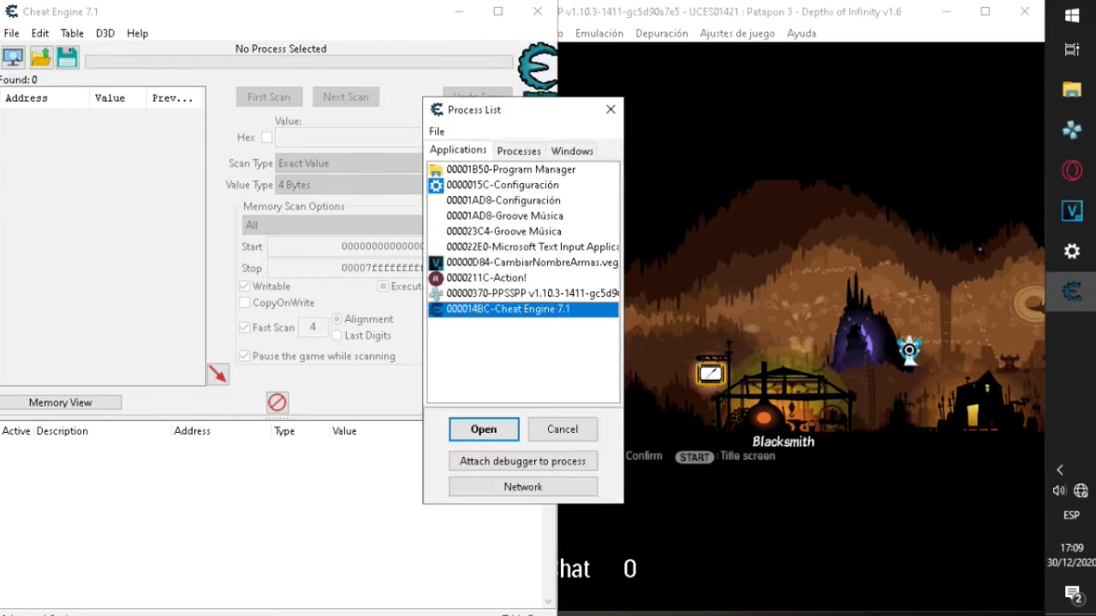
left_click(531, 293)
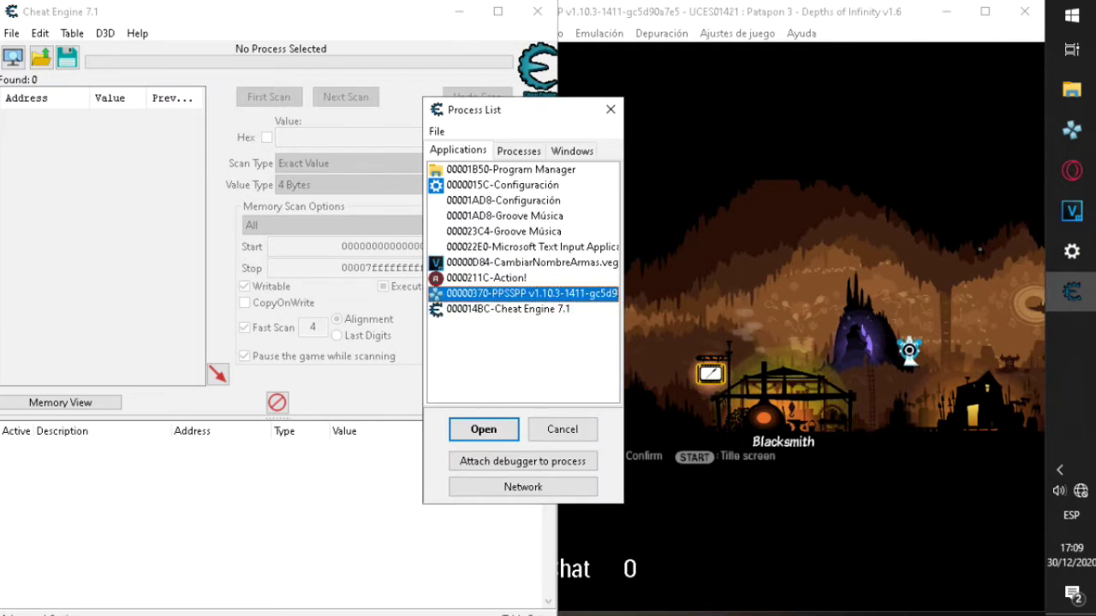
left_click_drag(623, 300, 643, 299)
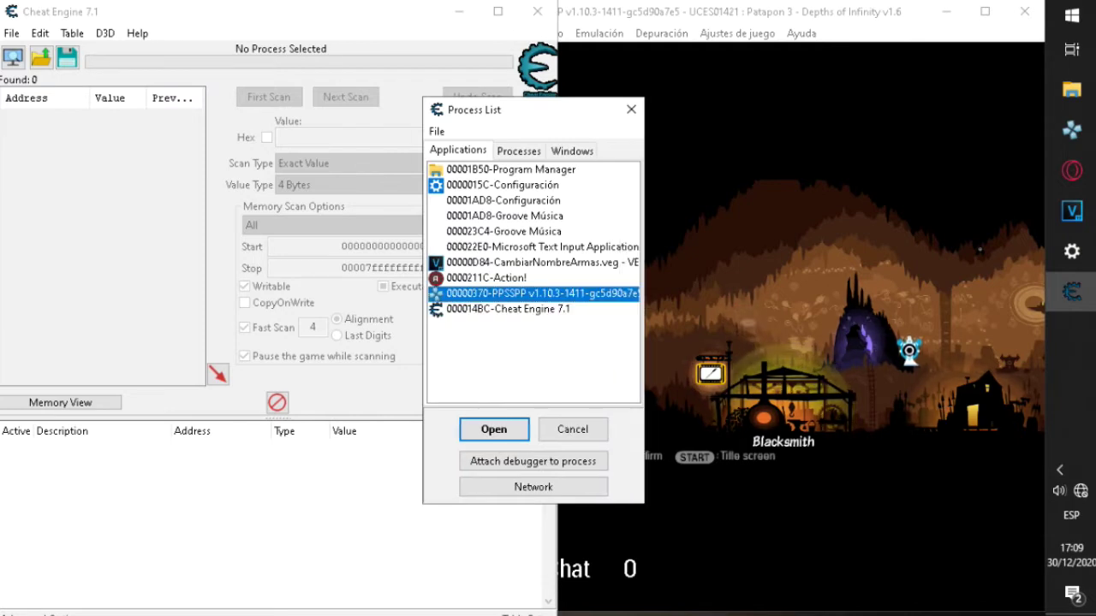
left_click(494, 429)
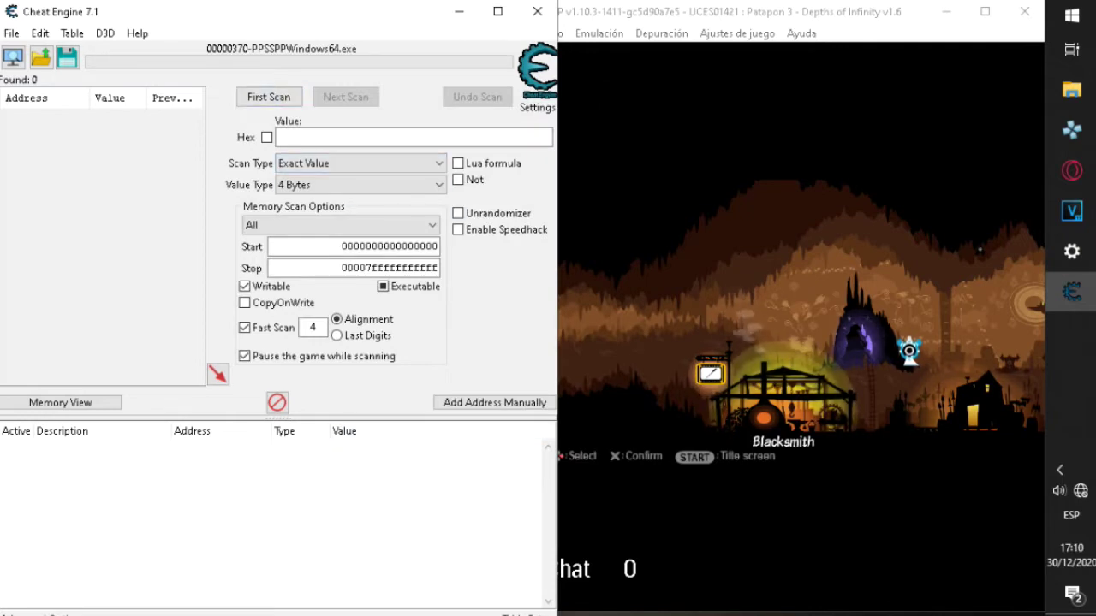
Step: Set the scan's value type to String, with UTF-16 and the Unrandomizer enabled
left_click(360, 185)
key("Down")
key("Down")
key("Down")
key("Down")
key("Return")
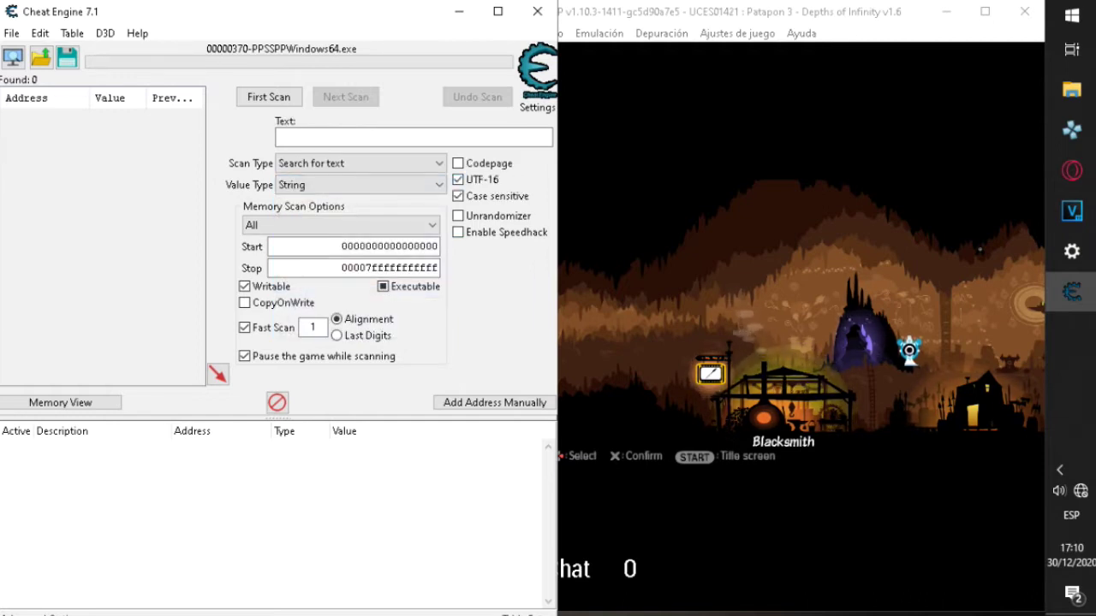
left_click(458, 216)
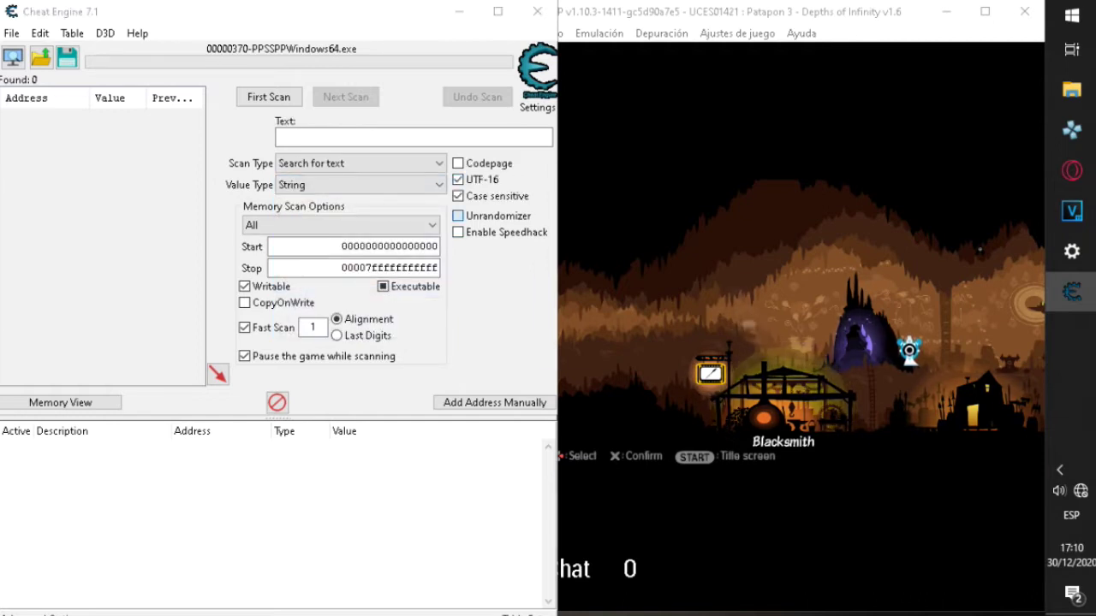
left_click(571, 347)
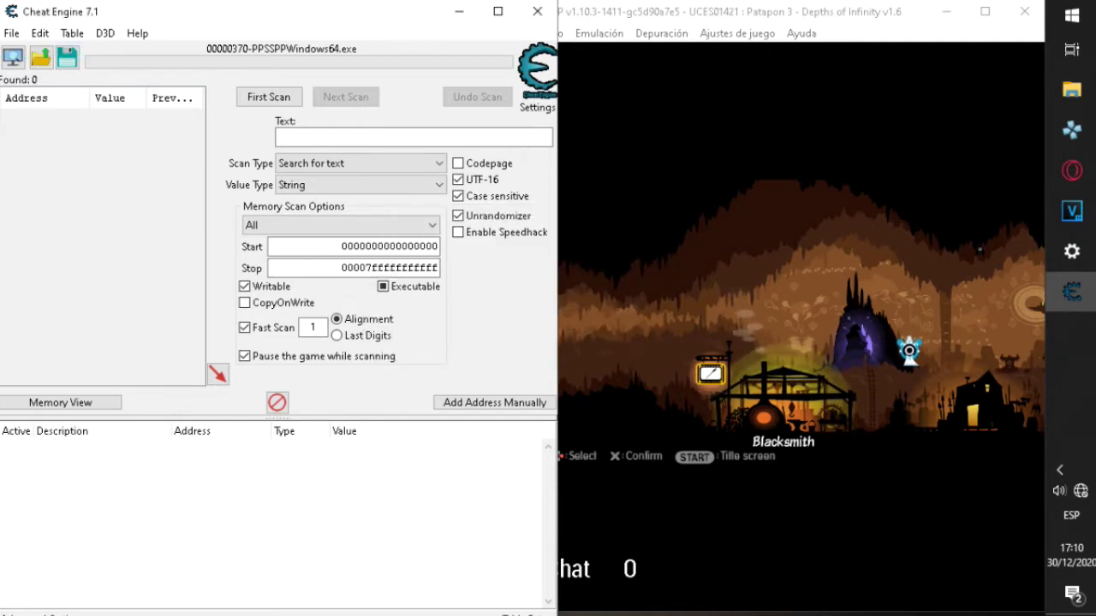
Step: Switch to PPSSPP, open the Blacksmith and look through the weapons list down to the spears
left_click(979, 250)
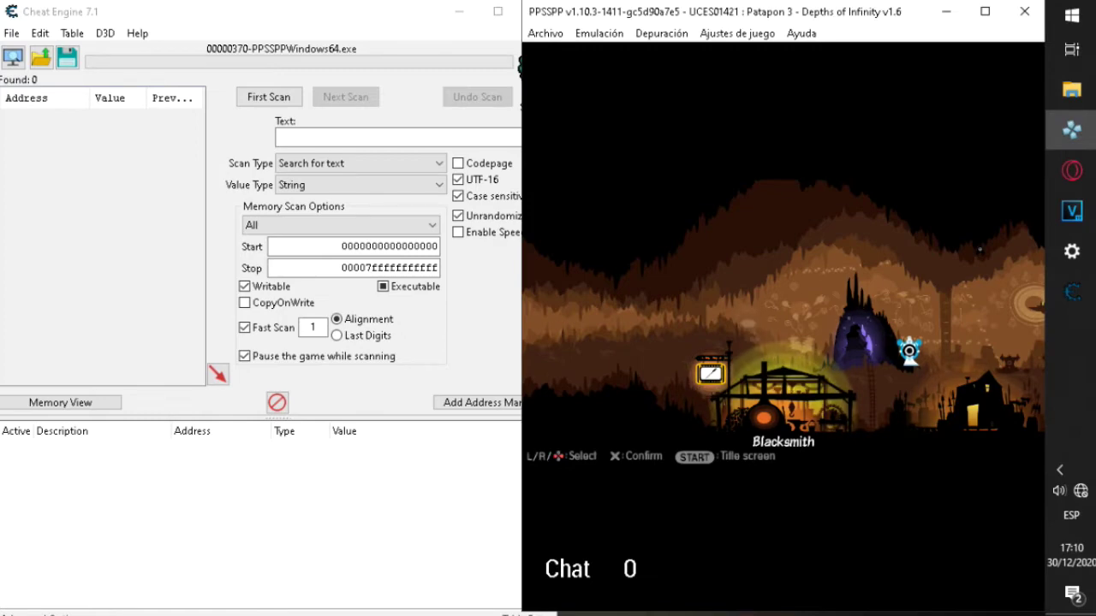
key("z")
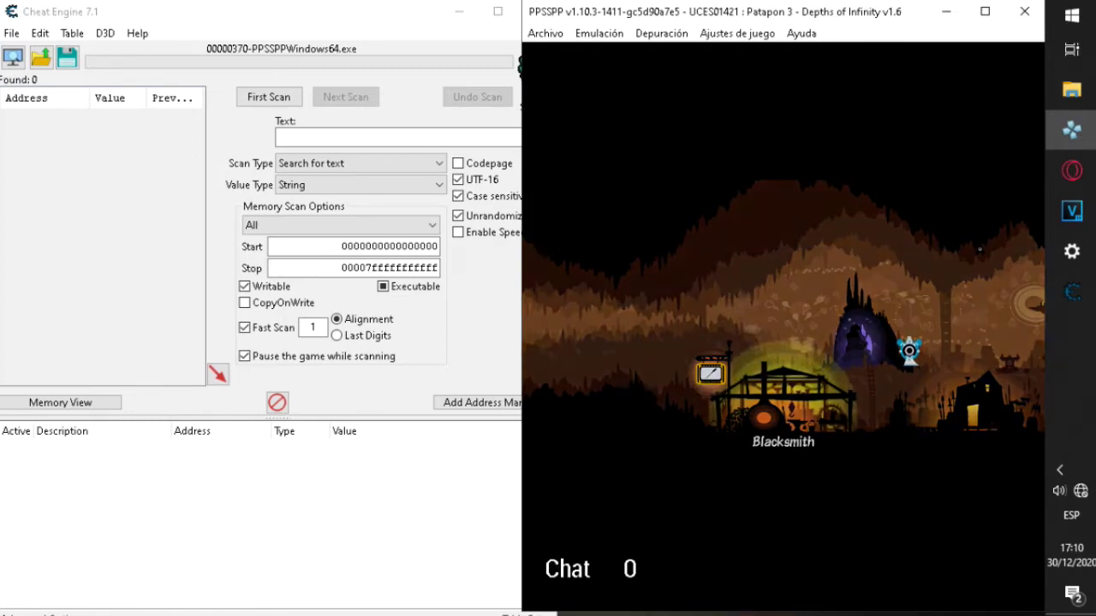
key("Down")
key("Down")
key("Down")
key("Down")
key("Down")
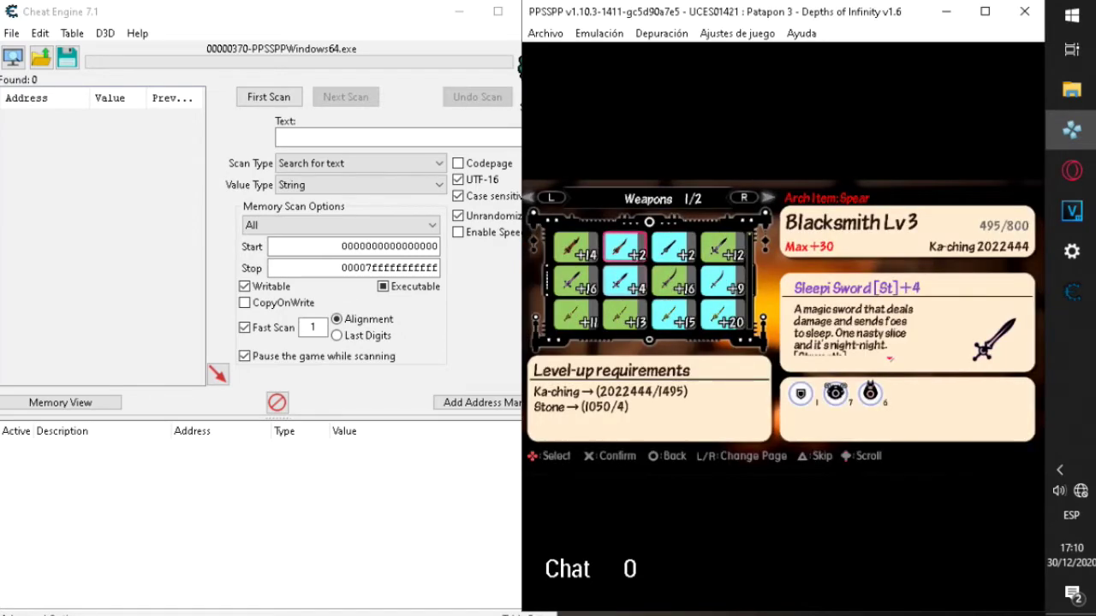
key("Down")
key("Down")
key("Down")
key("Down")
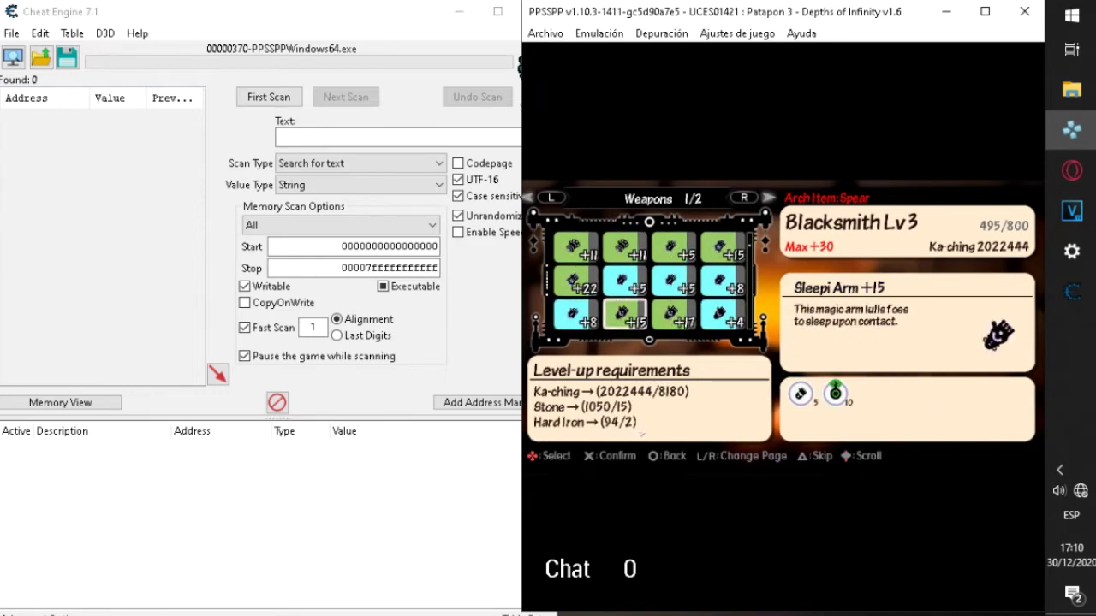
key("Down")
key("Down")
key("Down")
key("Down")
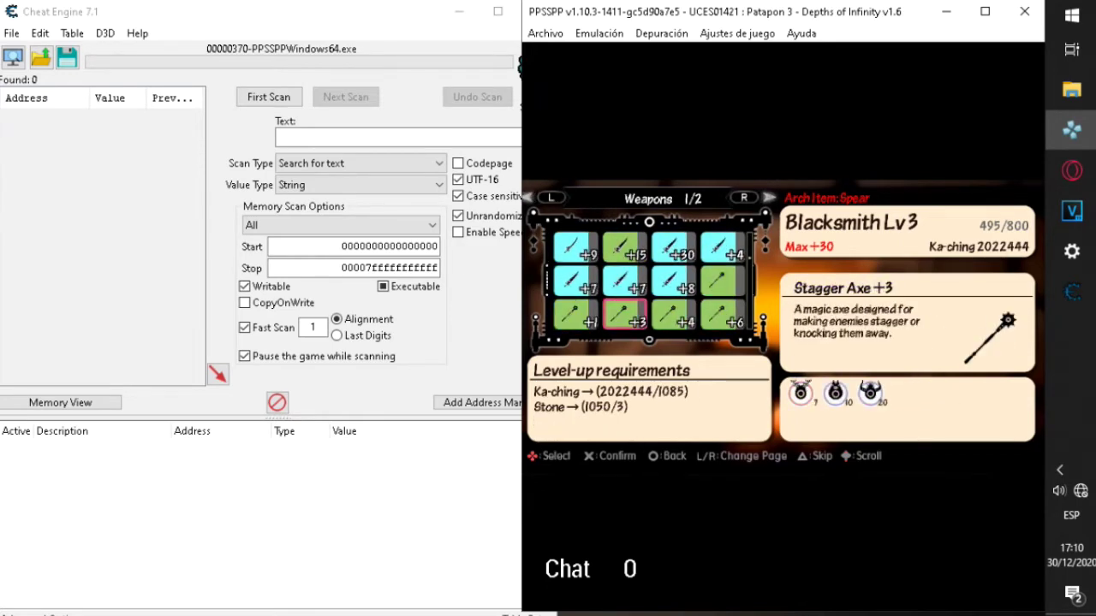
key("Down")
key("Down")
key("Down")
key("Down")
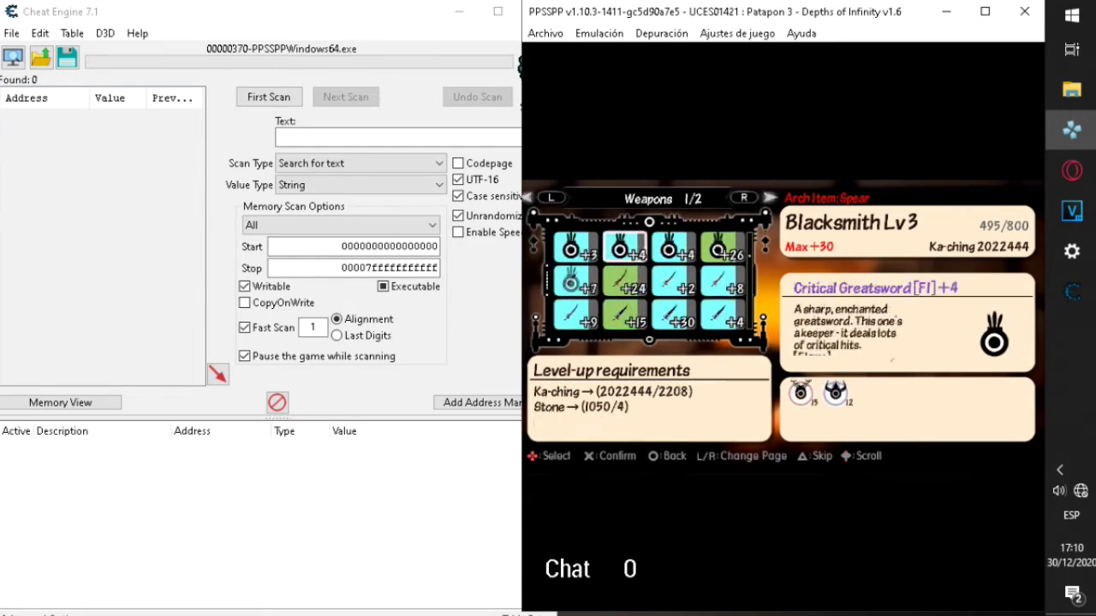
key("Down")
key("Down")
key("Down")
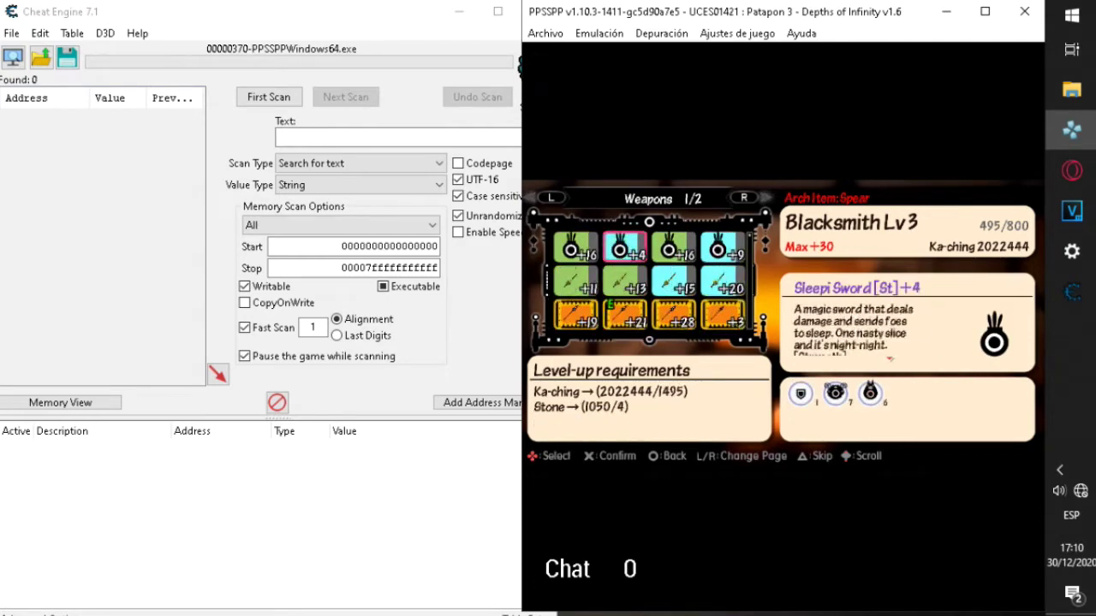
Step: Compare the names of the Critical Spears with the Monticko [Fl] +11 spear in the weapons list
key("Up")
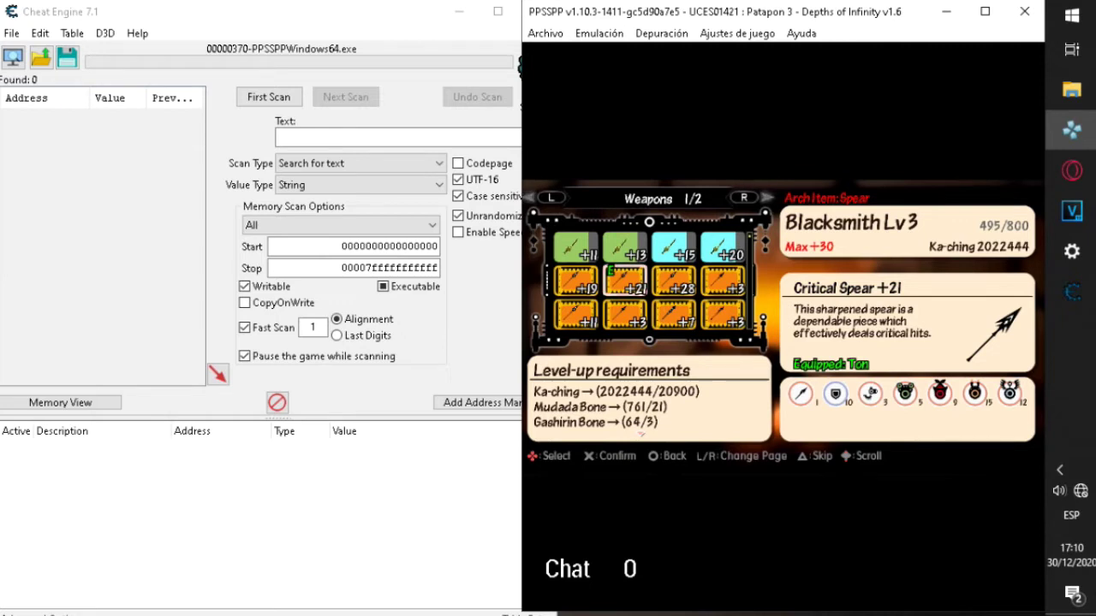
key("Down")
key("Left")
key("Right")
key("Left")
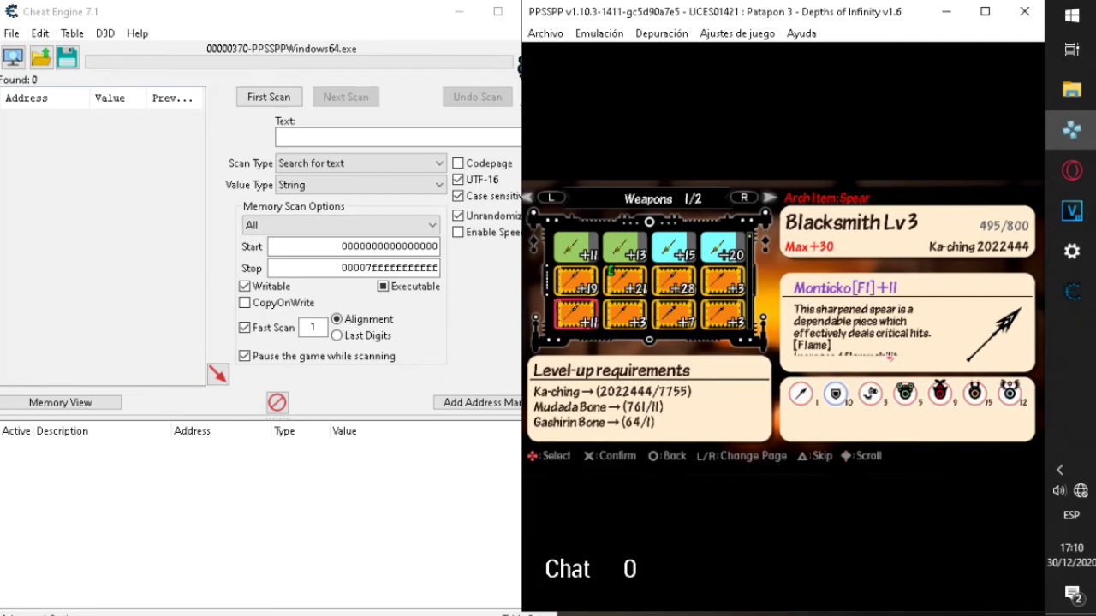
key("Down")
key("Down")
key("Up")
key("Up")
key("Up")
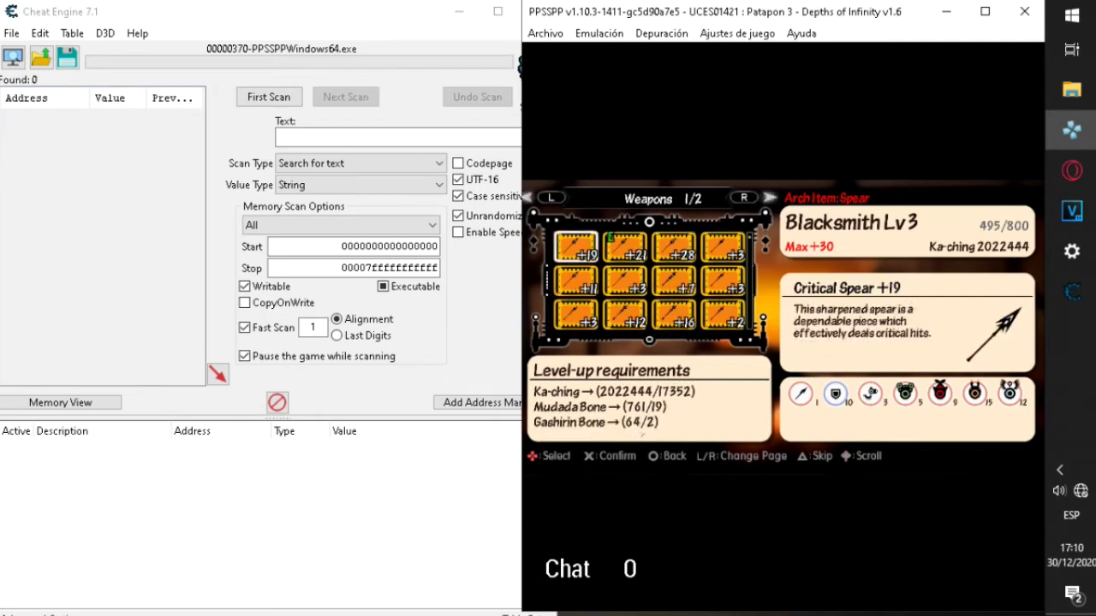
Step: Find the Mamaguebo +32 club in the Blacksmith's weapons list and select it
key("Down")
key("Down")
key("Down")
key("Down")
key("Down")
key("Down")
key("Down")
key("Down")
key("Down")
key("Down")
key("Down")
key("Down")
key("Down")
key("Down")
key("Down")
key("Down")
key("Down")
key("Down")
key("Down")
key("Down")
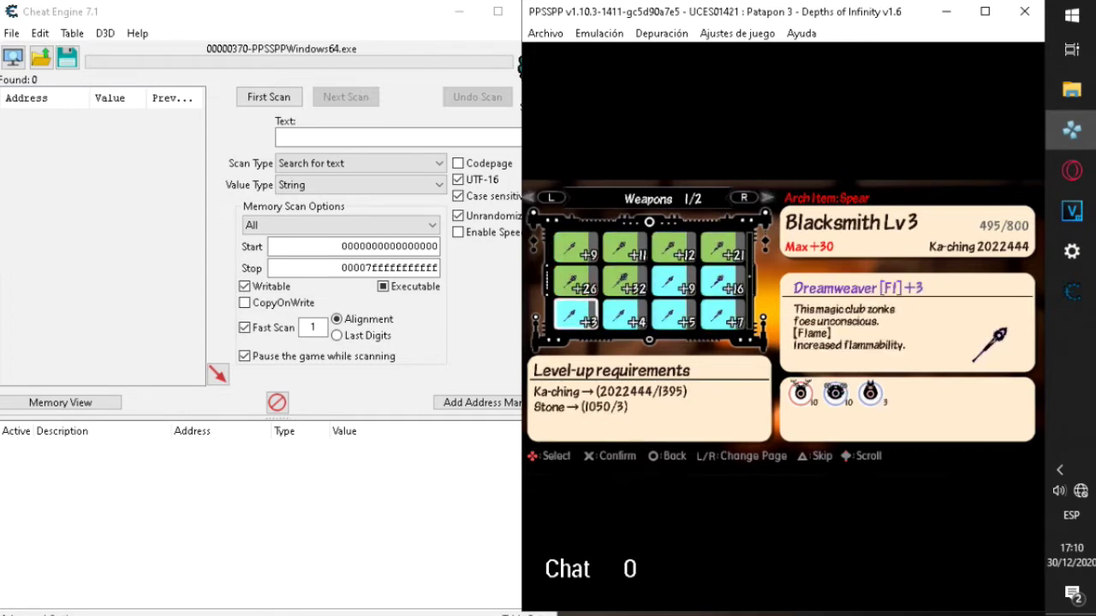
key("Down")
key("Down")
key("Down")
key("Down")
key("Up")
key("Up")
key("Up")
key("Up")
key("Up")
key("Right")
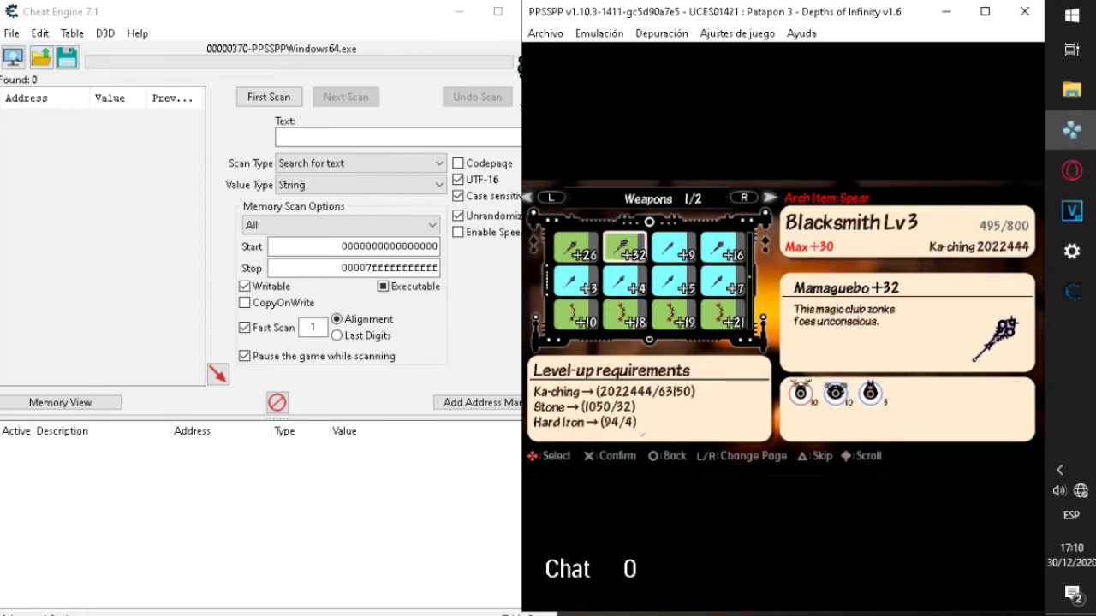
Step: Switch to Cheat Engine and run a first scan for the text "Mamaguebo"
key("alt+Tab")
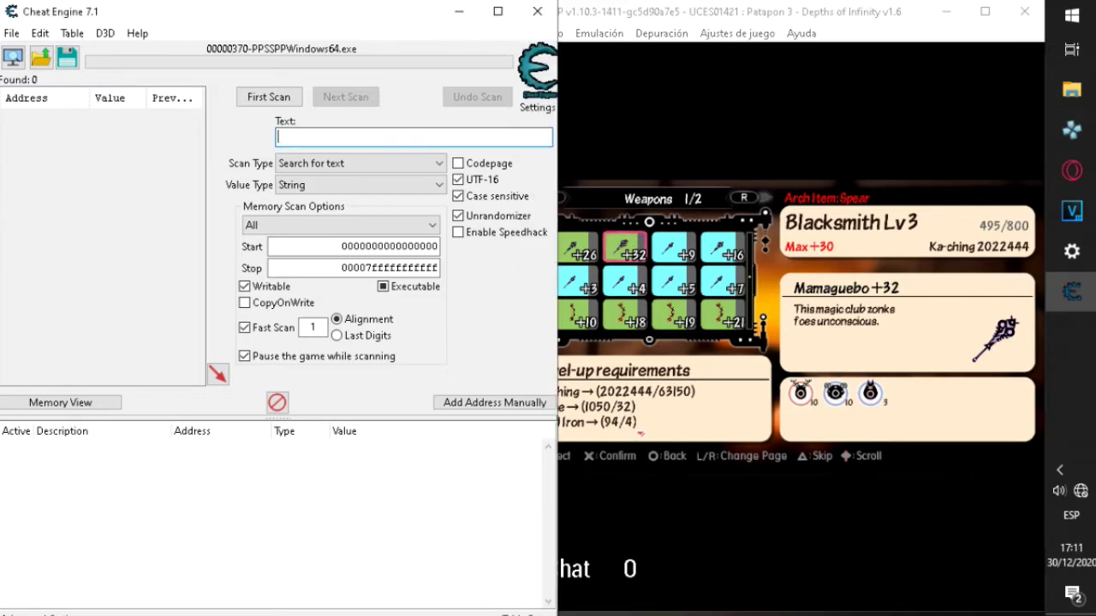
type("mamagueb")
key("BackSpace")
type("M")
left_click(284, 99)
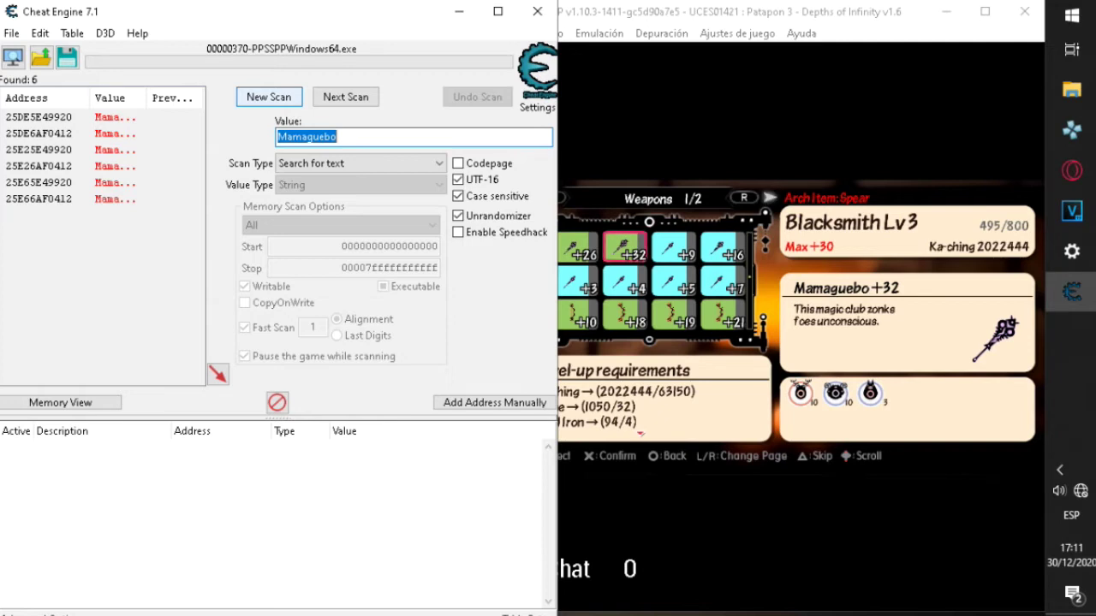
Step: Change the value of the first found address, 25DE5E49920, to "Monticko2"
left_click(52, 117)
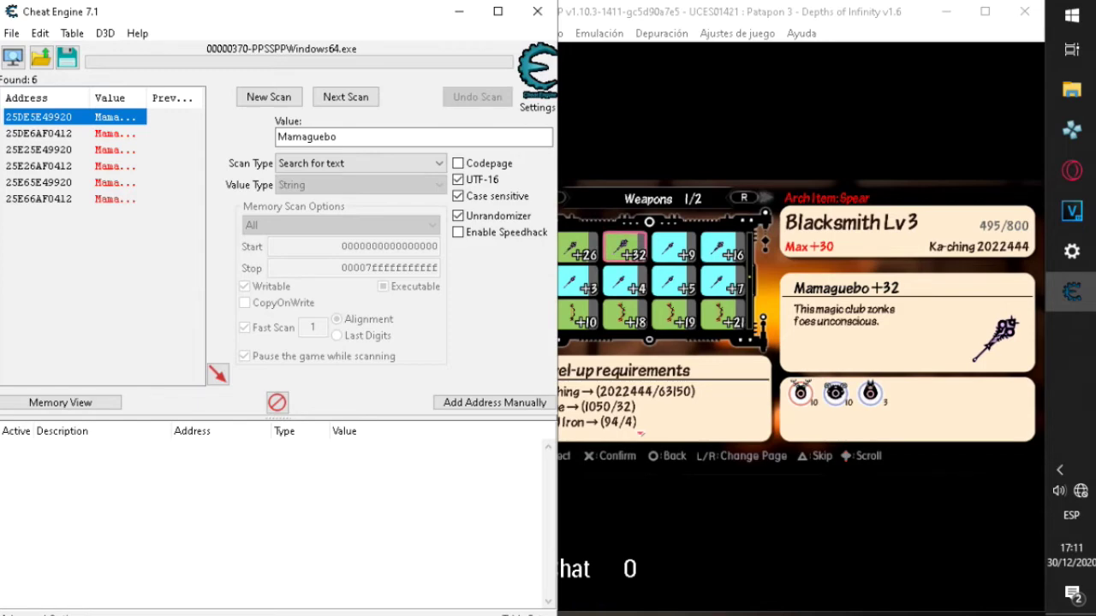
right_click(136, 118)
left_click(184, 151)
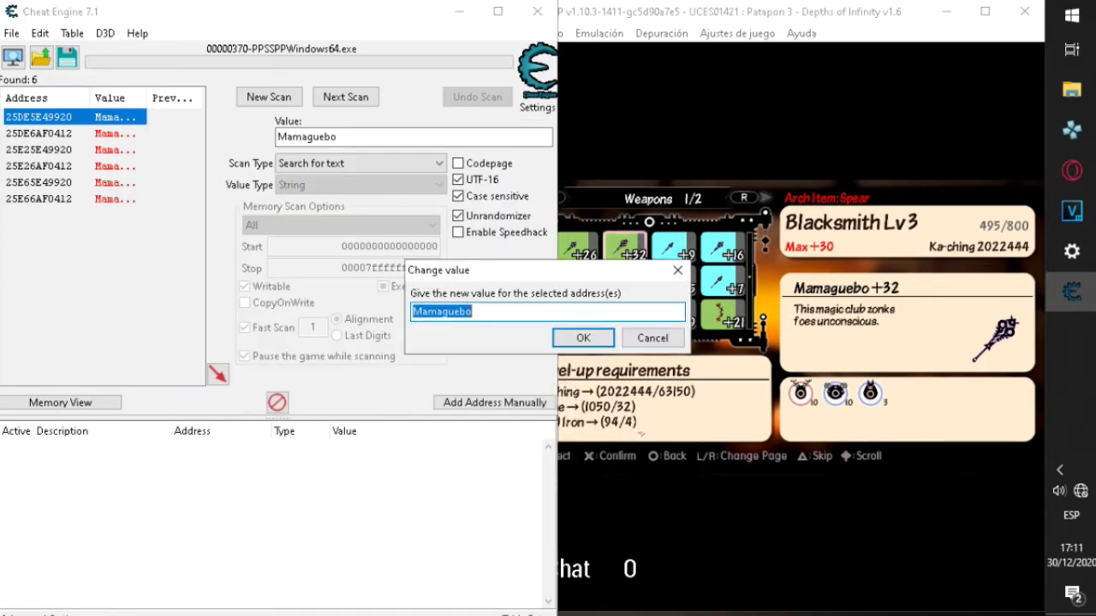
type("Monticko")
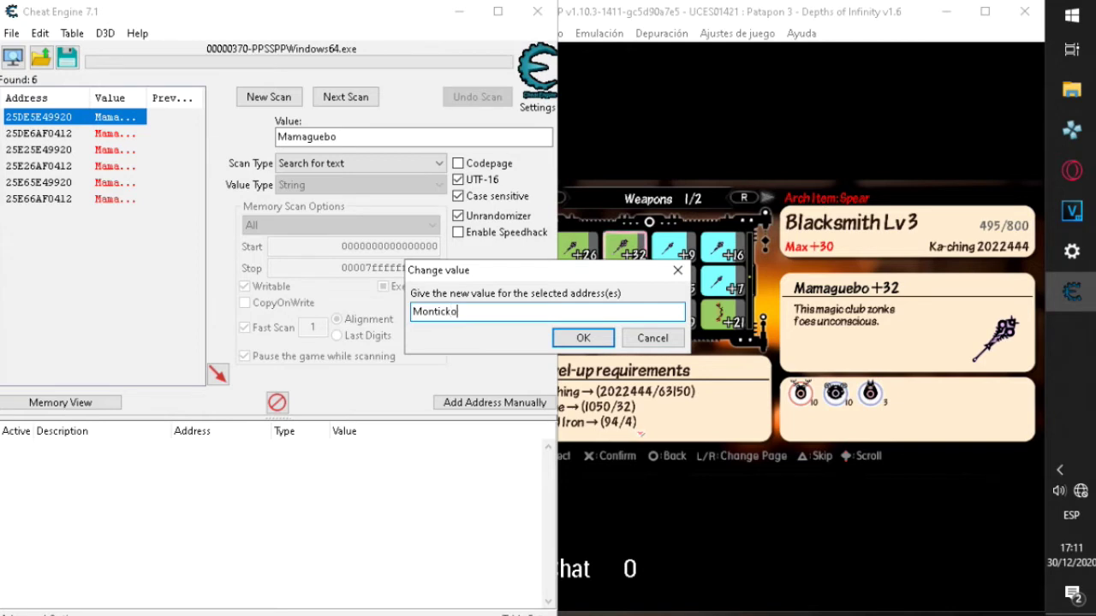
type("2")
key("Return")
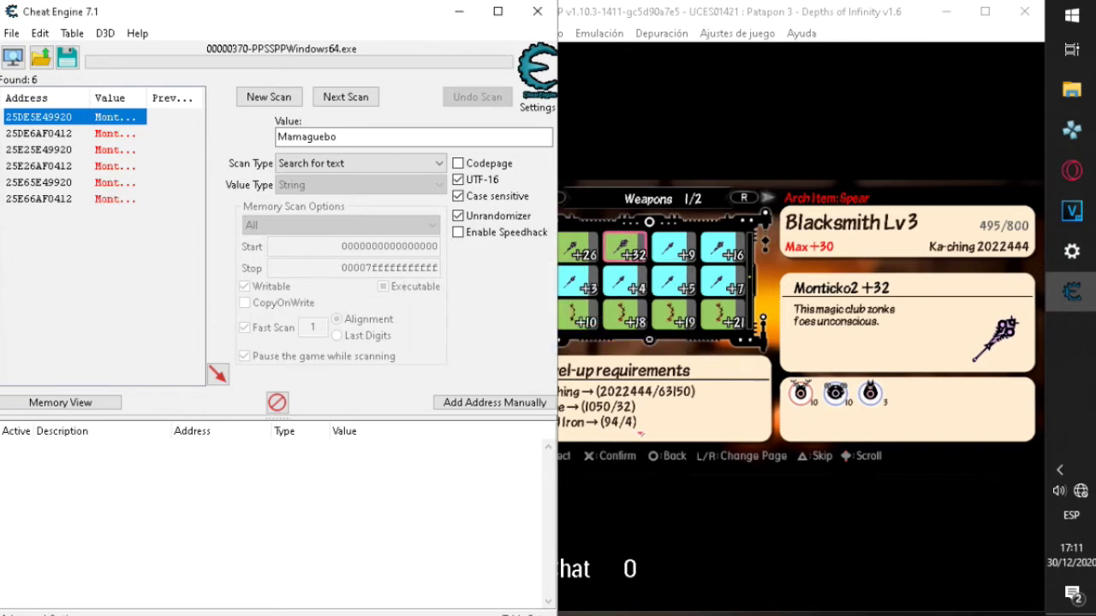
Step: Switch to PPSSPP, leave the Blacksmith, move to the Team Totem and save the game
key("alt+Tab")
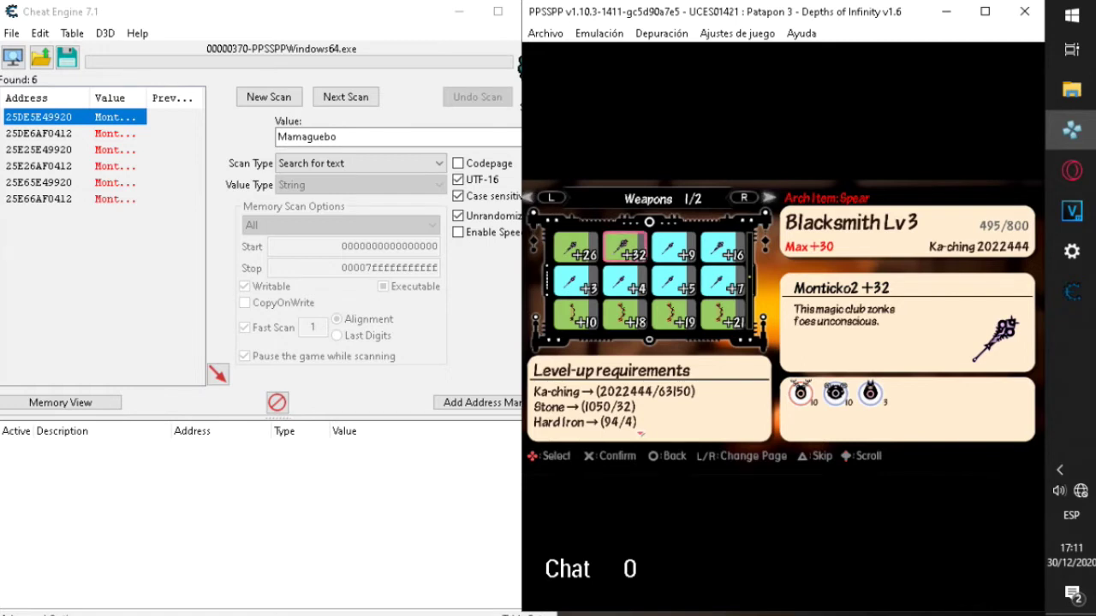
key("x")
key("Right")
key("Right")
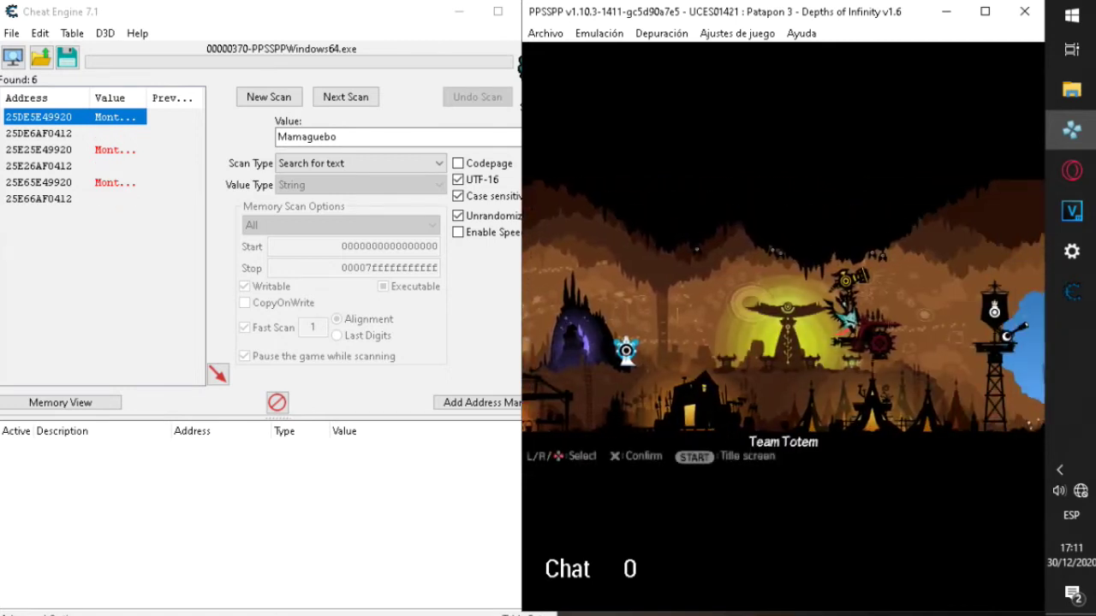
key("space")
key("Up")
key("z")
key("grave")
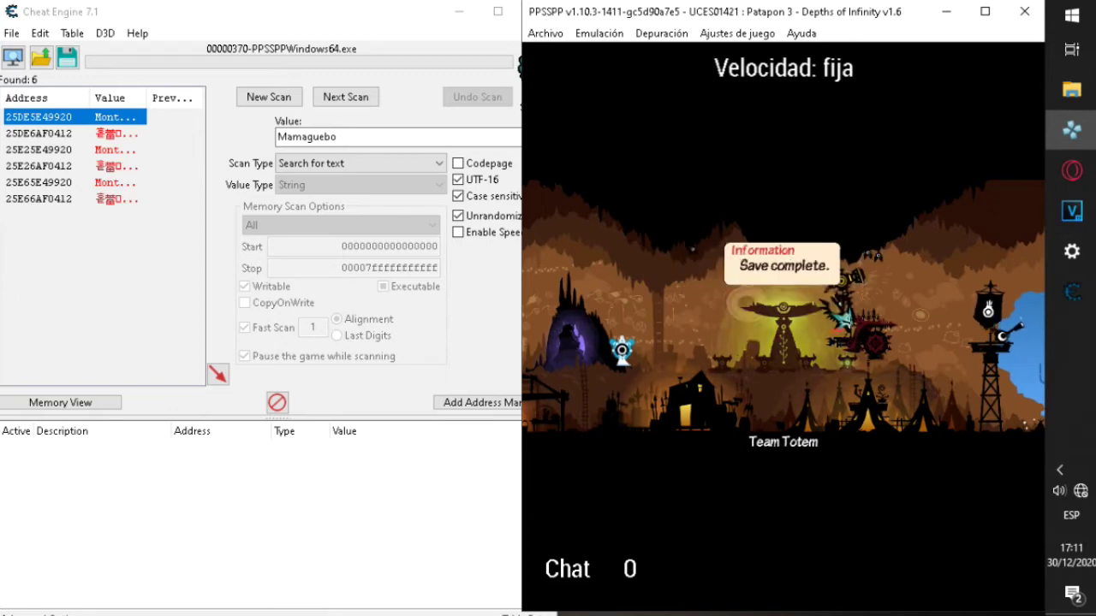
key("grave")
Step: Reopen the Blacksmith to check the +32 club's new name, and return to the hideout
key("x")
key("Left")
key("x")
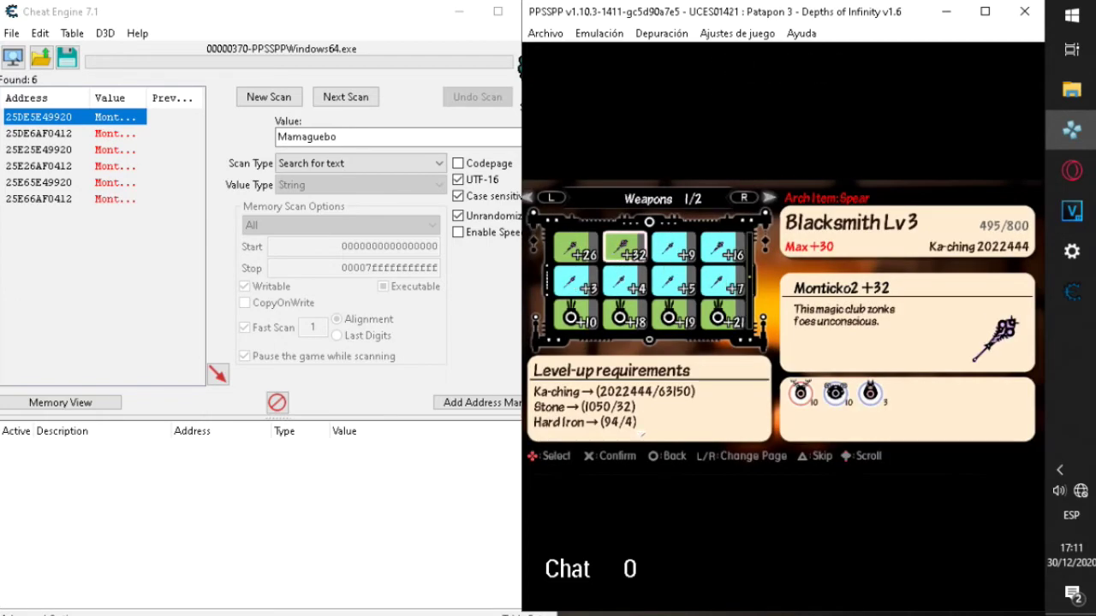
key("Right")
key("Left")
key("x")
key("z")
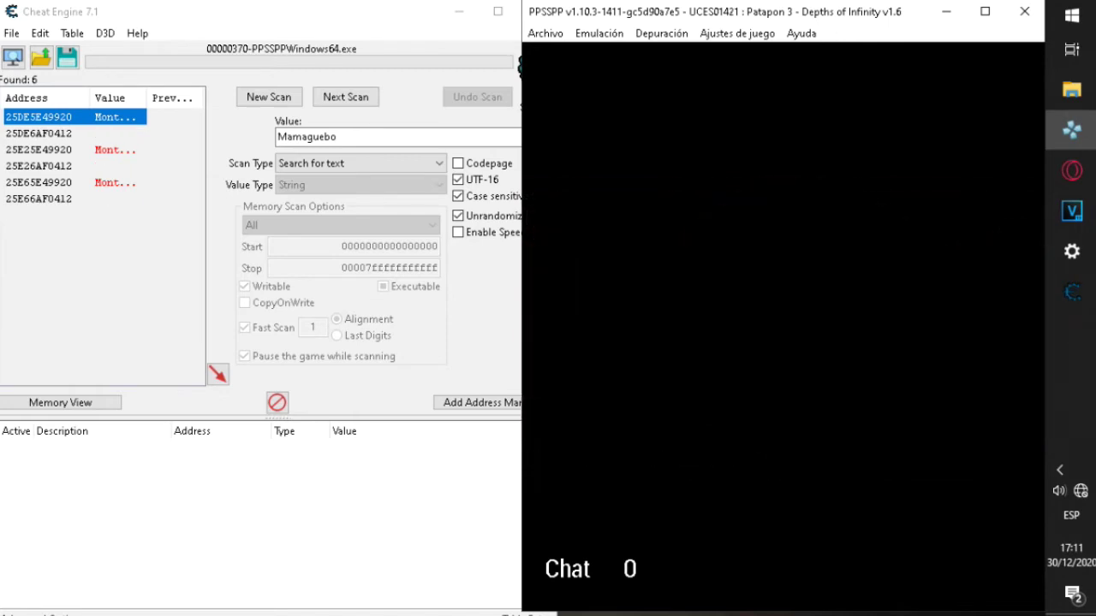
key("Left")
key("Left")
key("Left")
key("x")
key("Right")
key("Right")
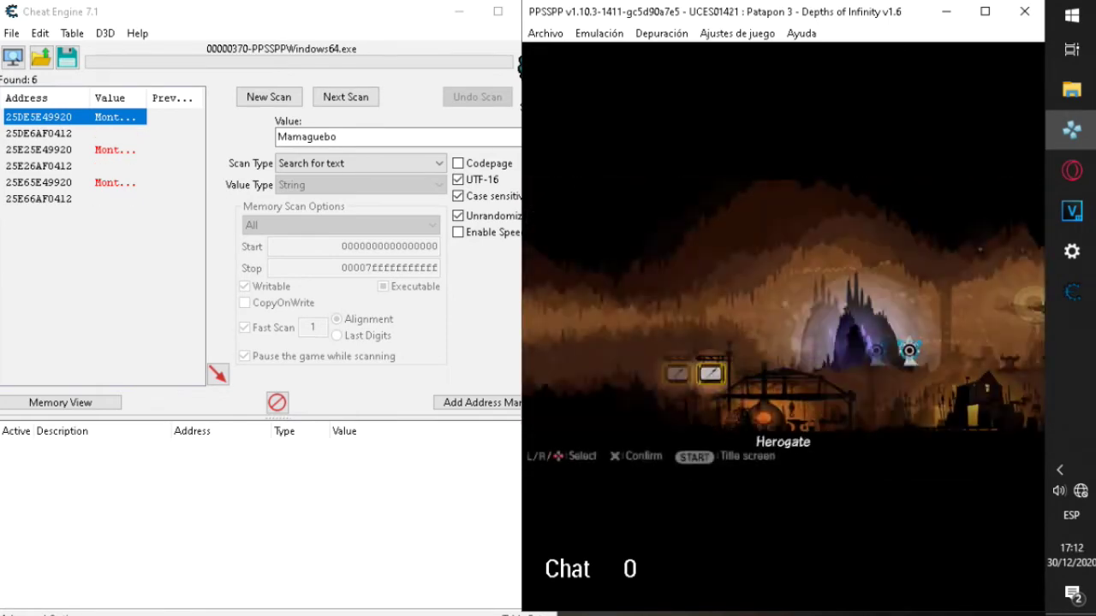
Step: Exit Patapon 3 to the emulator's menu and launch the game again
key("z")
key("z")
key("grave")
key("space")
key("grave")
key("Escape")
key("Down")
key("Down")
key("Down")
key("Down")
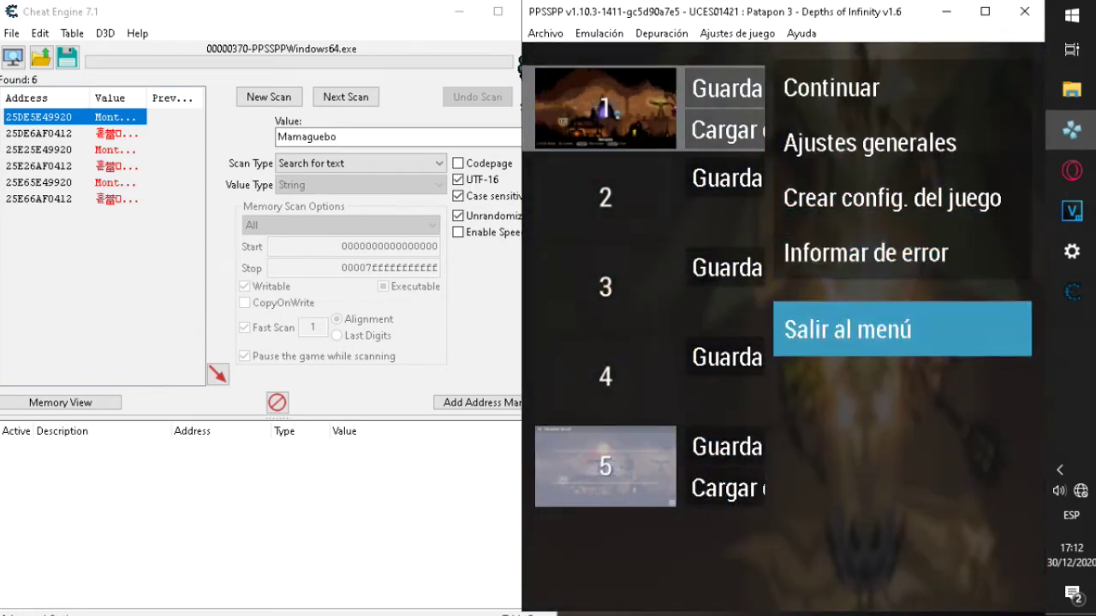
key("Return")
key("Return")
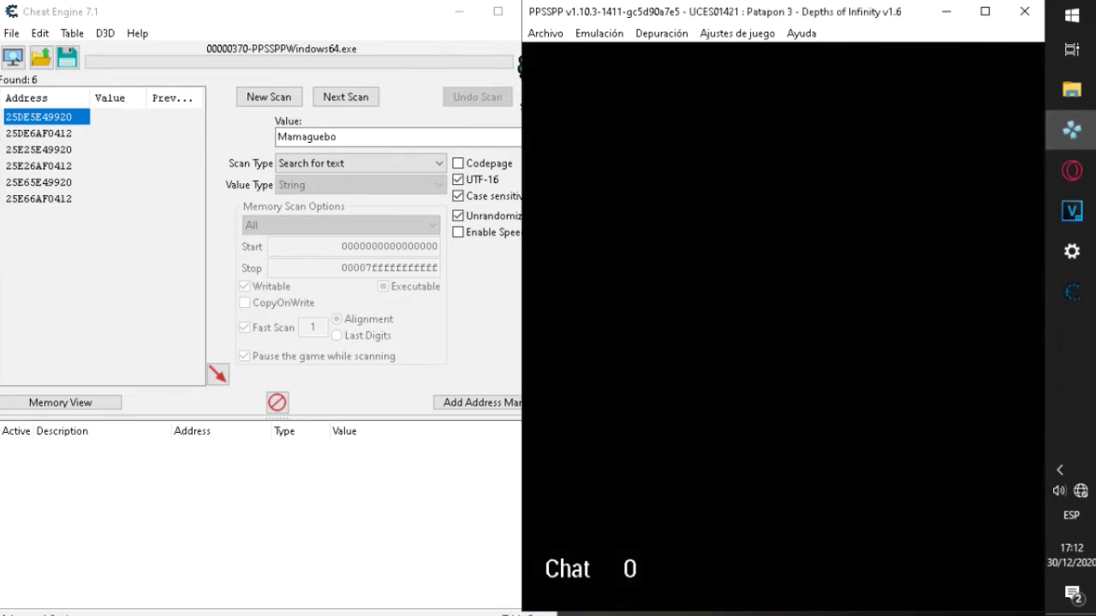
Step: Choose Español as the game language and page through the legal terms
key("grave")
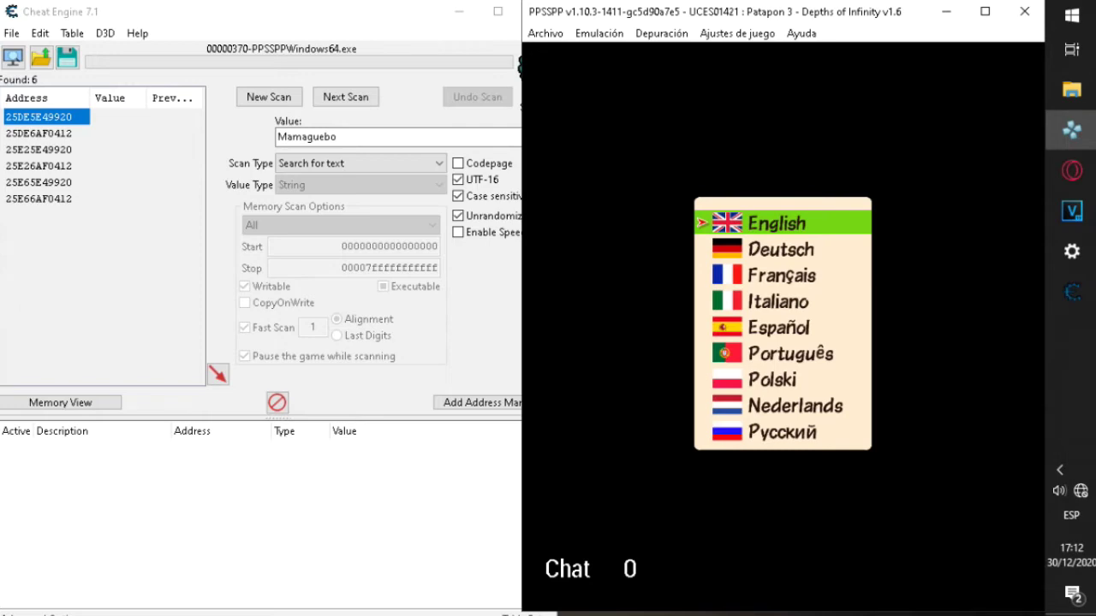
key("grave")
key("Down")
key("Down")
key("Down")
key("Down")
key("z")
key("grave")
key("z")
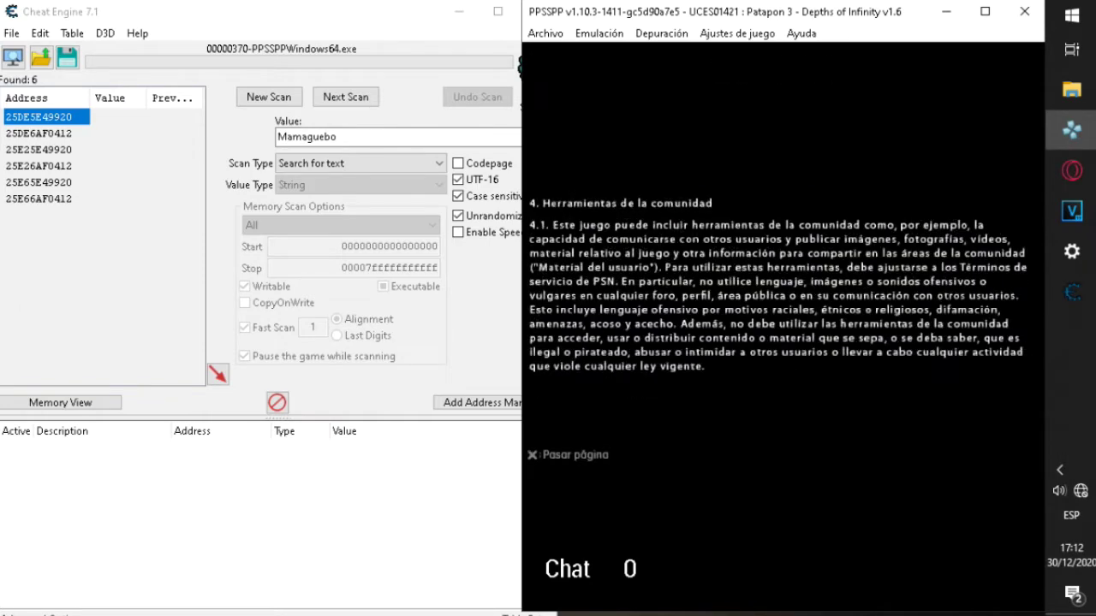
key("z")
key("z")
key("z")
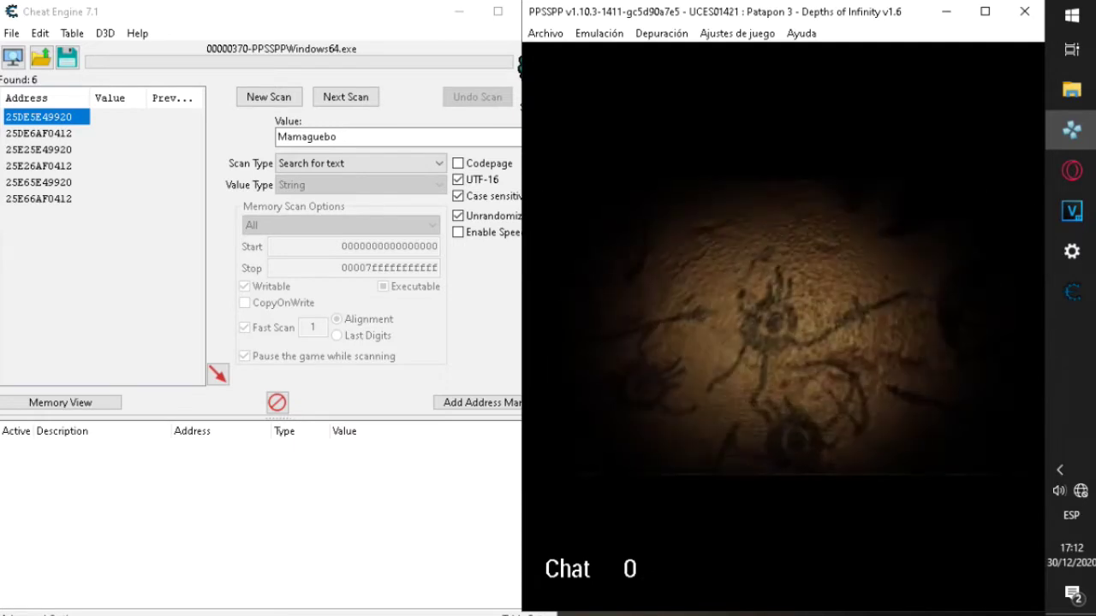
Step: Skip the intro, pass the title screen and load the saved game into the hideout
key("z")
key("z")
key("z")
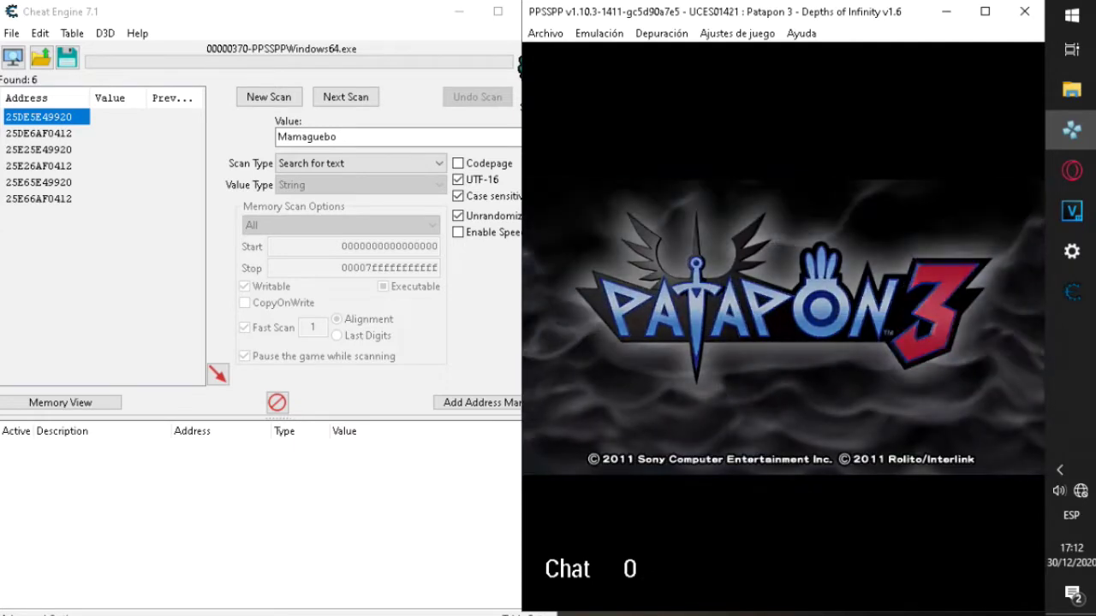
key("z")
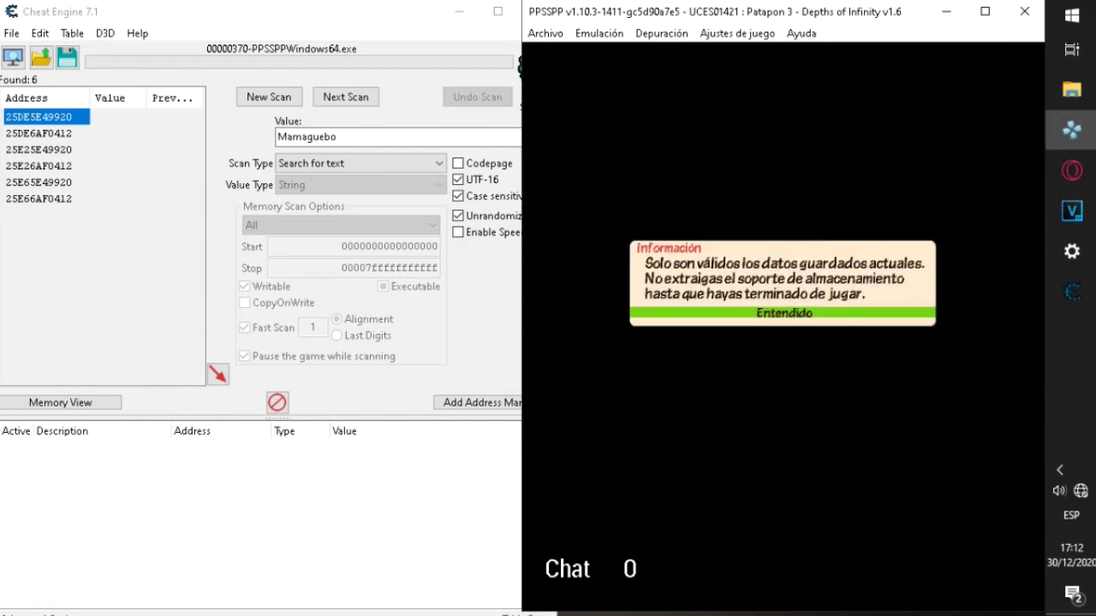
key("z")
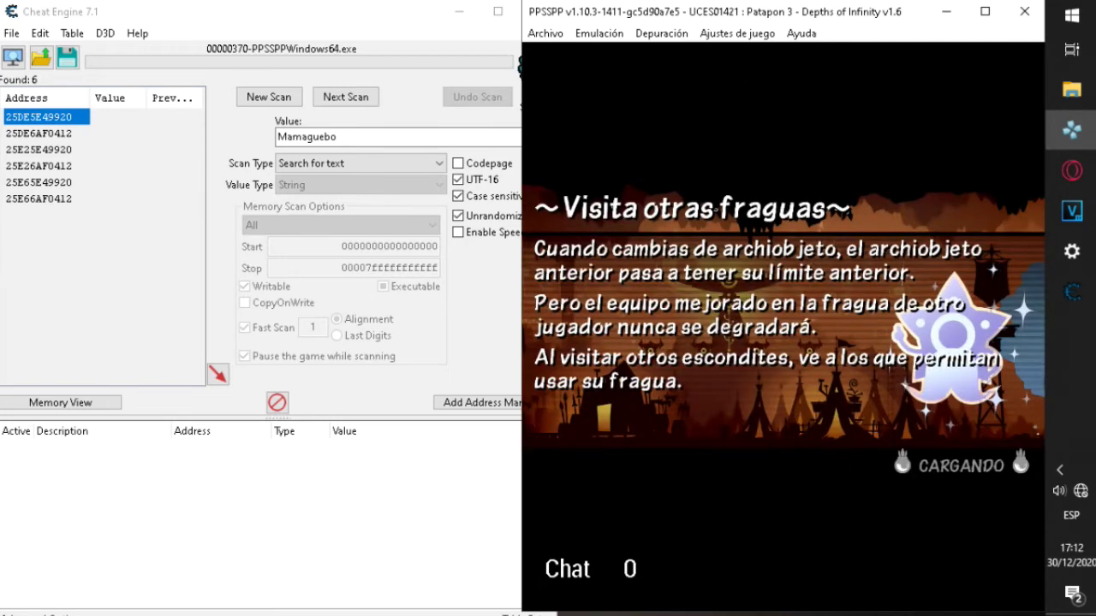
key("z")
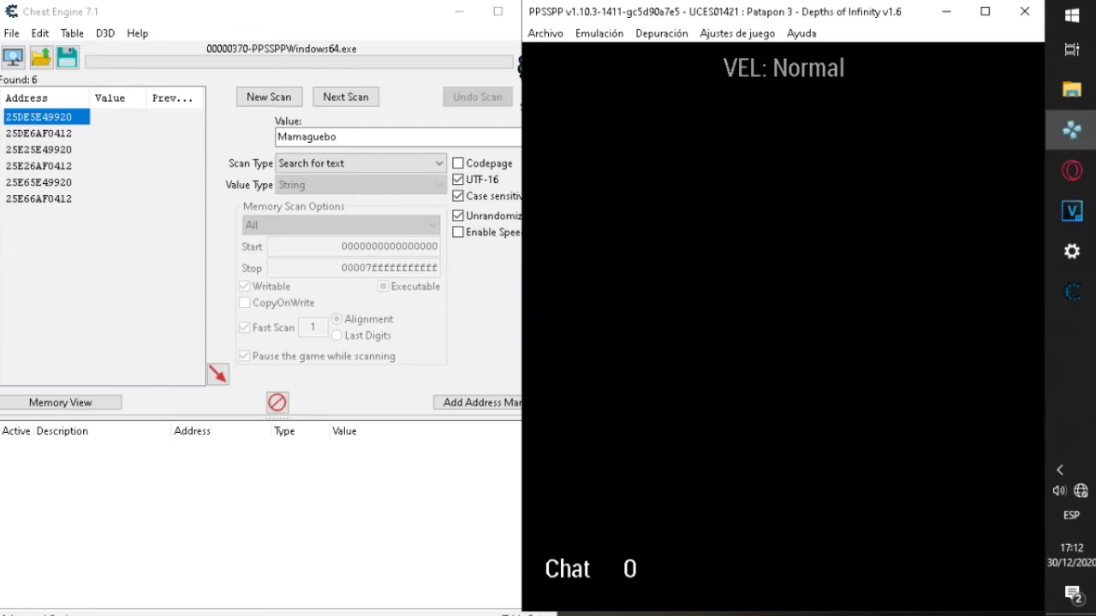
Step: Equip K with the Monticko2 +32 club in the Cuartel and return to the hideout
key("z")
key("z")
key("Up")
key("Up")
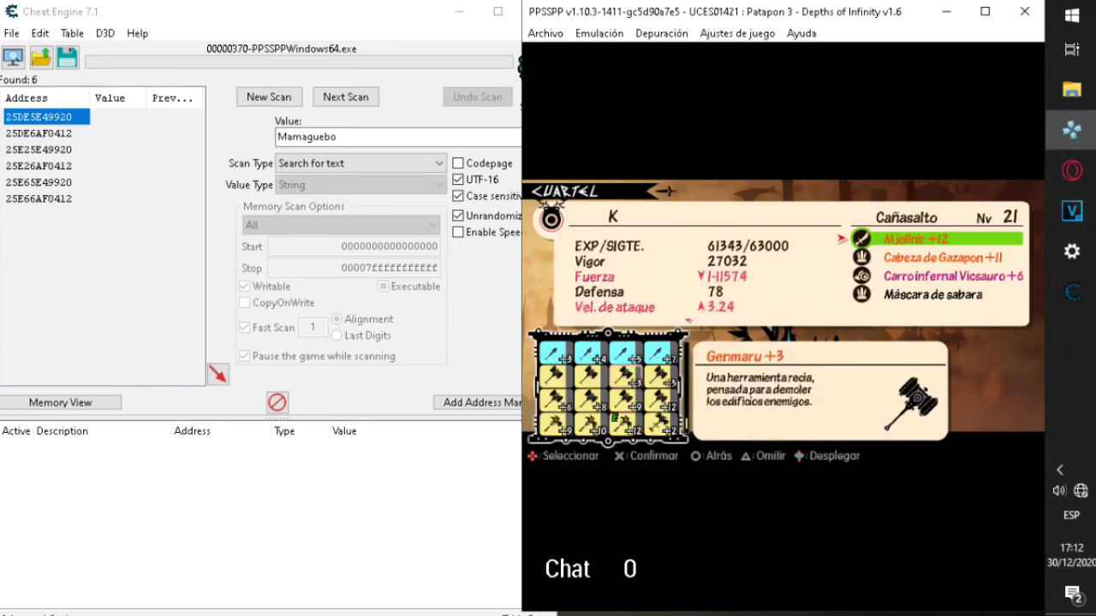
key("Up")
key("Up")
key("Up")
key("Down")
key("Left")
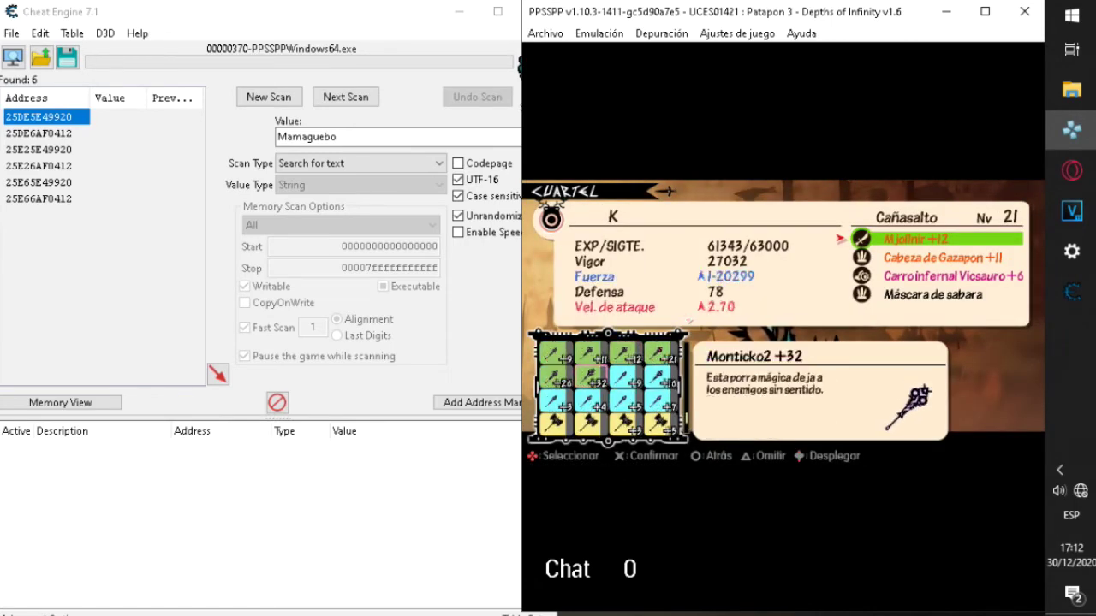
key("z")
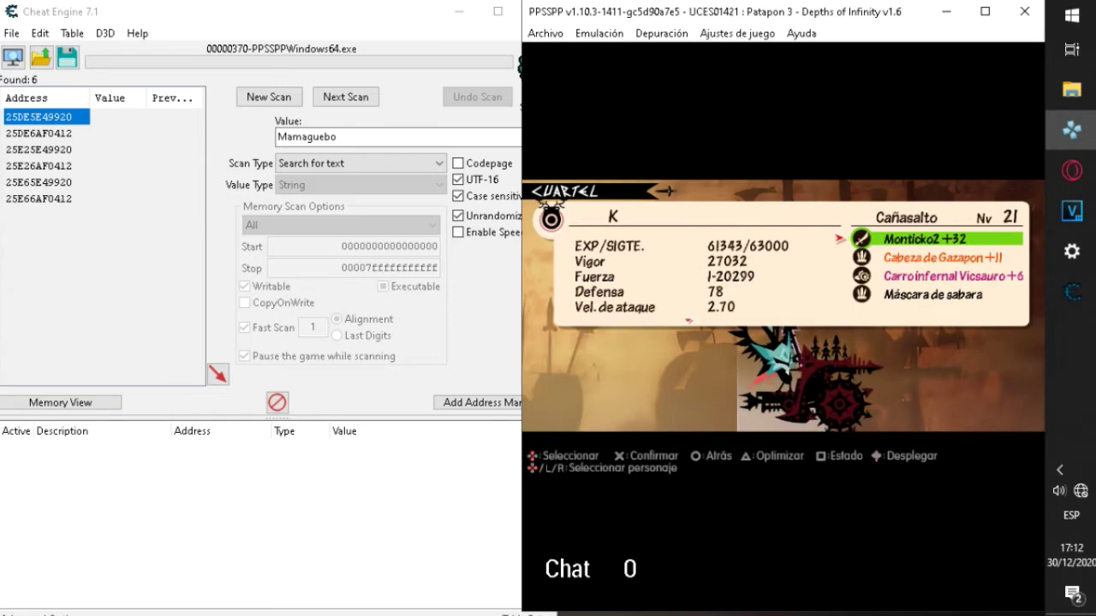
key("x")
key("x")
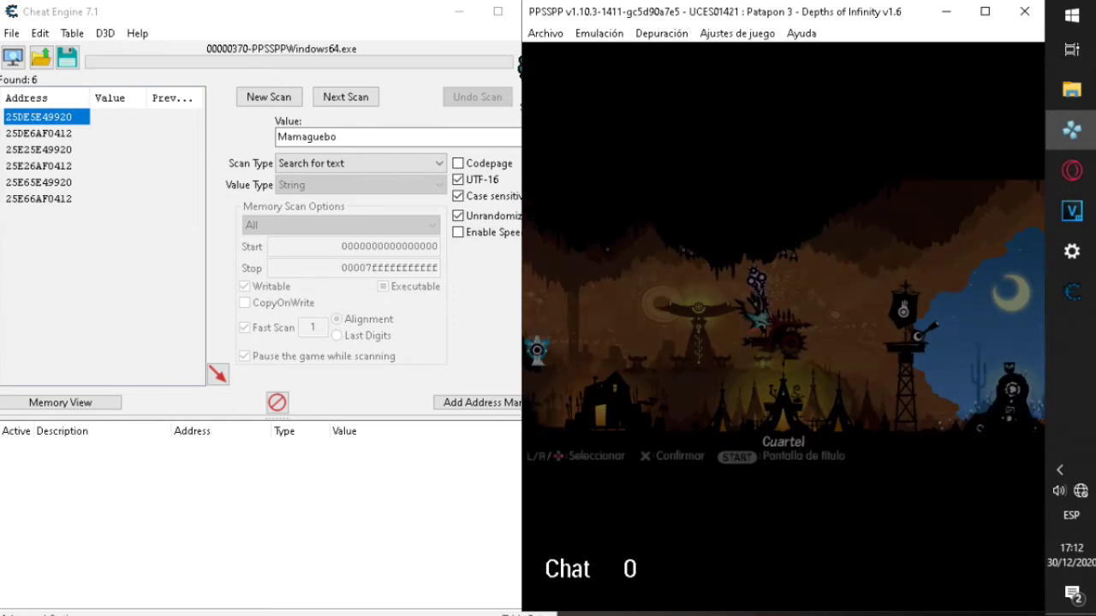
Step: Open the forge, look through the weapon list for the Monticko2 +32 club to check its name, and leave
key("Left")
key("Left")
key("z")
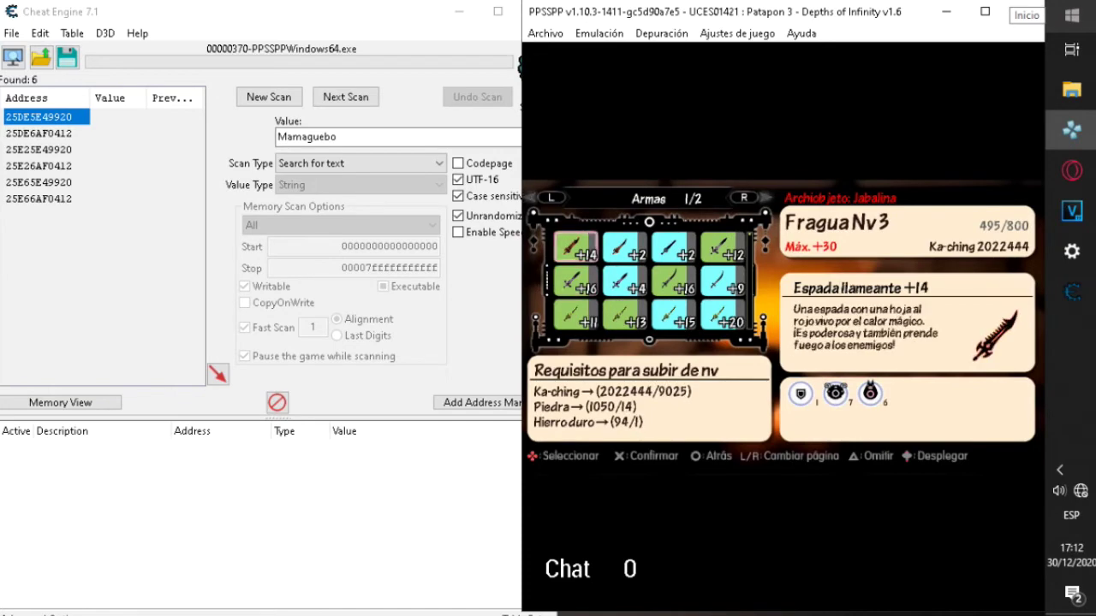
key("Down")
key("Down")
key("Down")
key("Down")
key("Down")
key("Down")
key("Down")
key("Down")
key("Down")
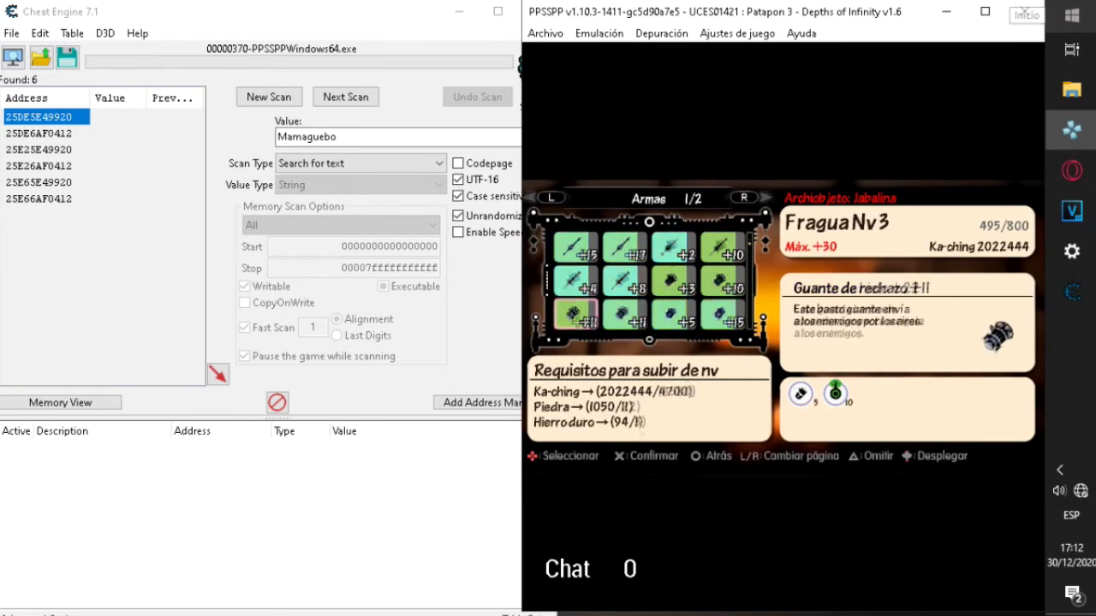
key("Down")
key("Down")
key("Down")
key("Down")
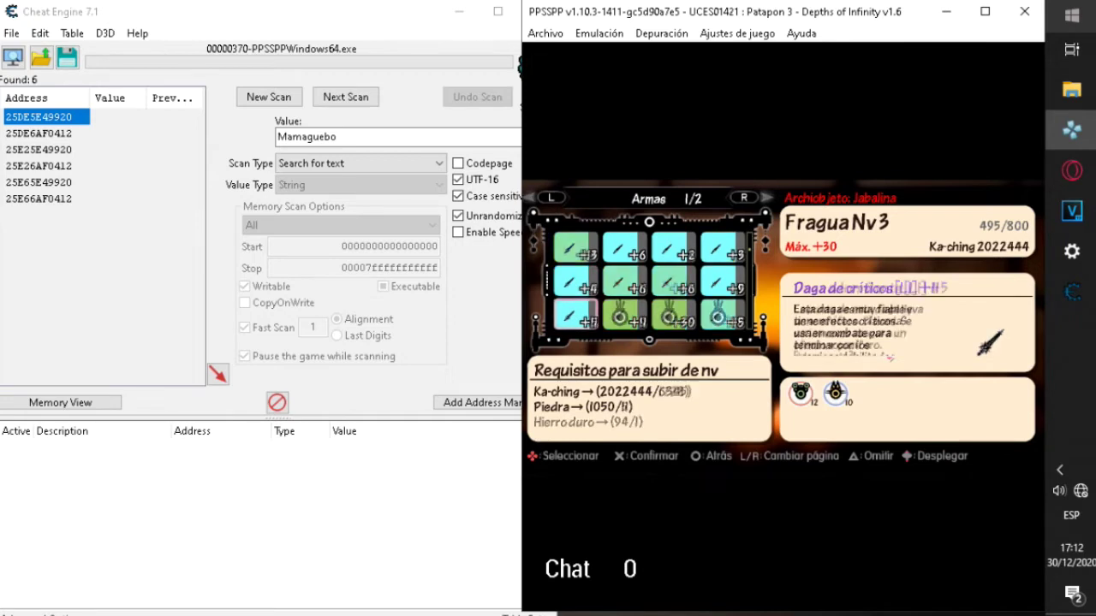
key("Down")
key("Down")
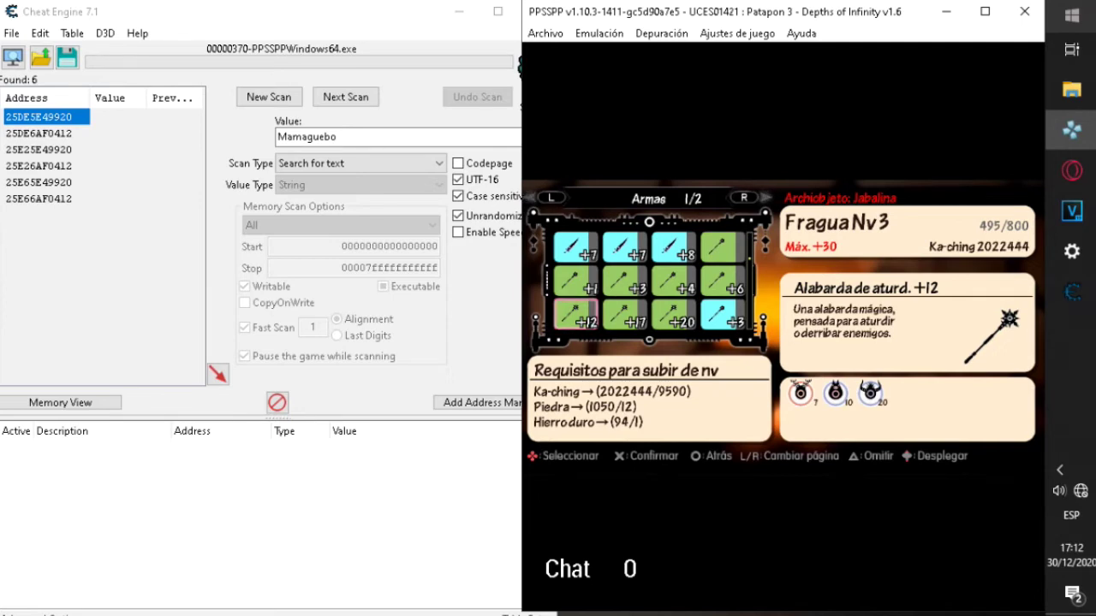
key("Up")
key("Up")
key("Up")
key("Up")
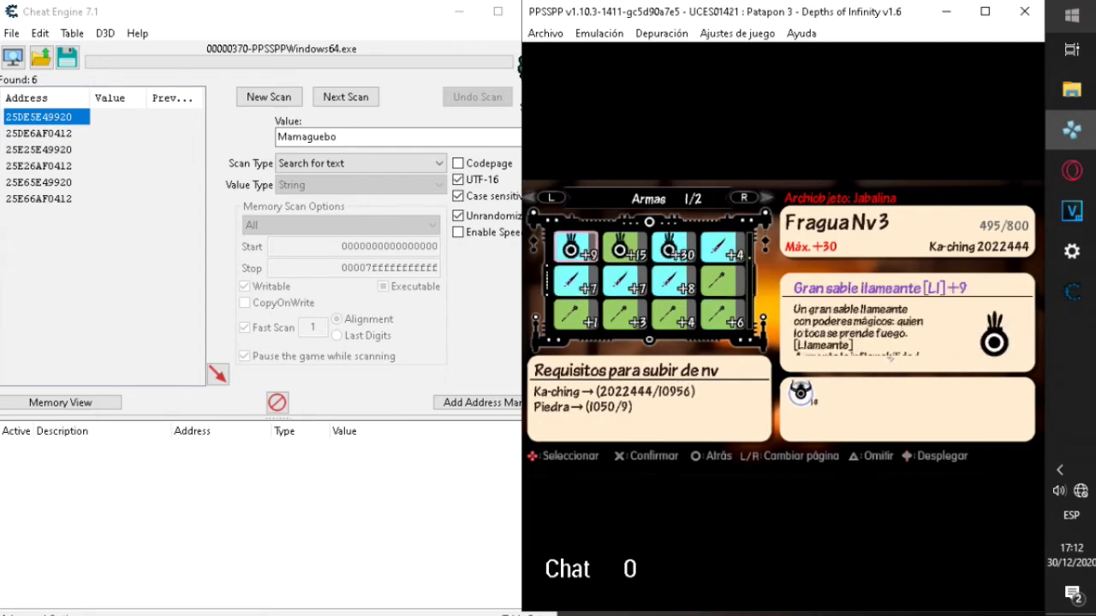
key("Down")
key("Down")
key("Down")
key("Down")
key("Down")
key("Down")
key("Down")
key("Down")
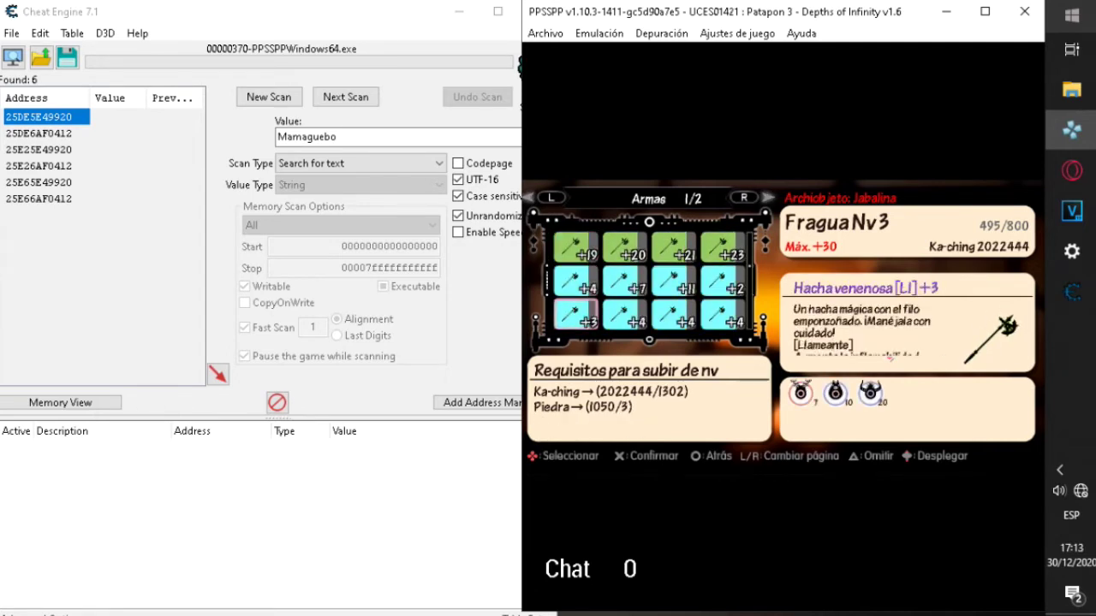
key("Down")
key("Down")
key("Down")
key("Down")
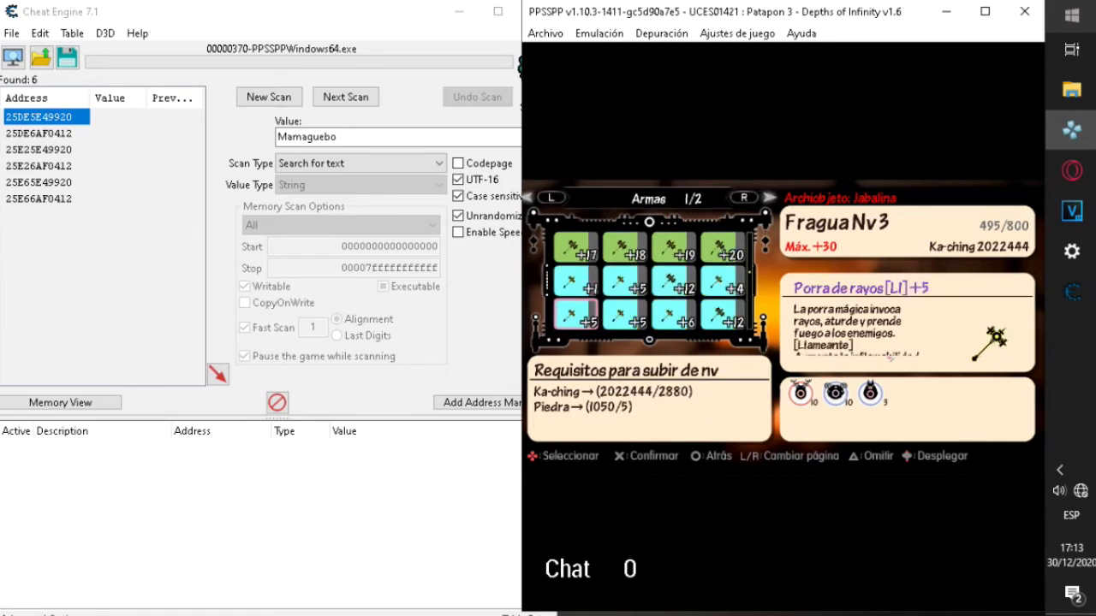
key("Down")
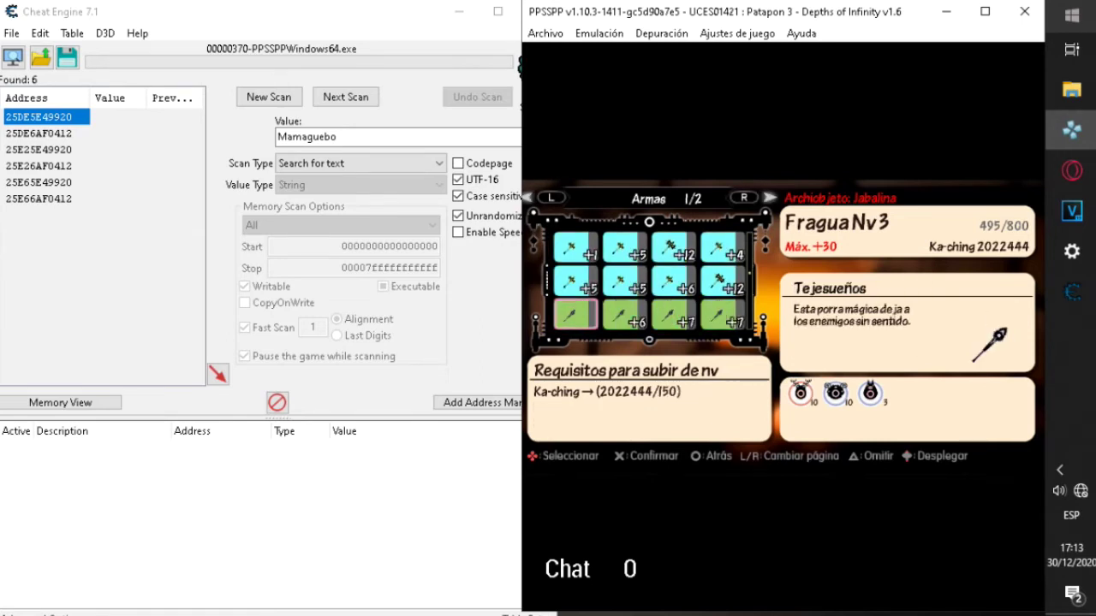
key("Down")
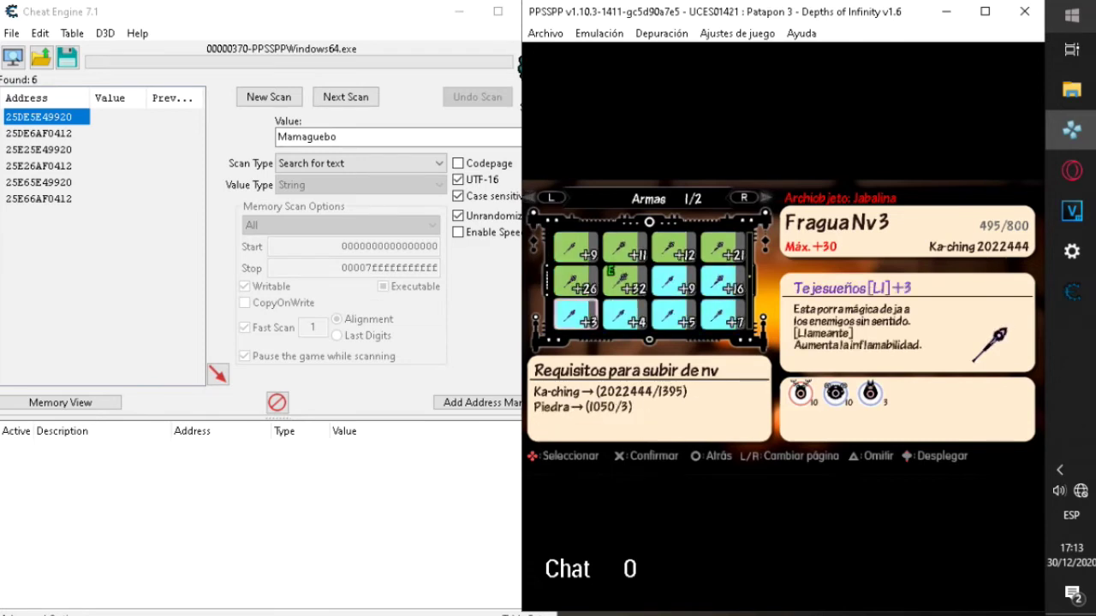
key("Right")
key("Up")
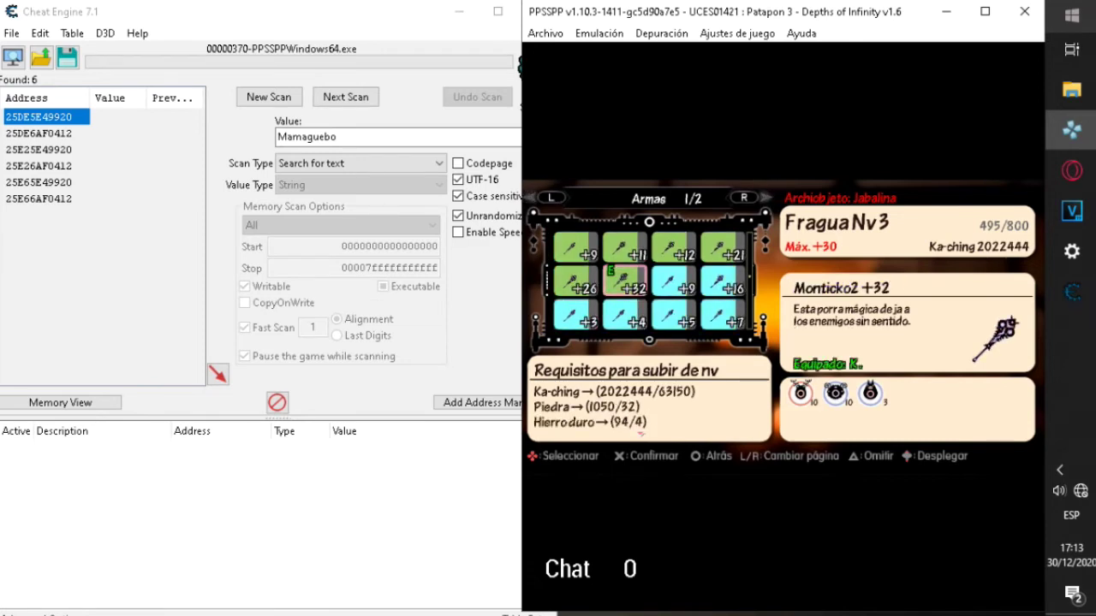
key("Left")
key("Right")
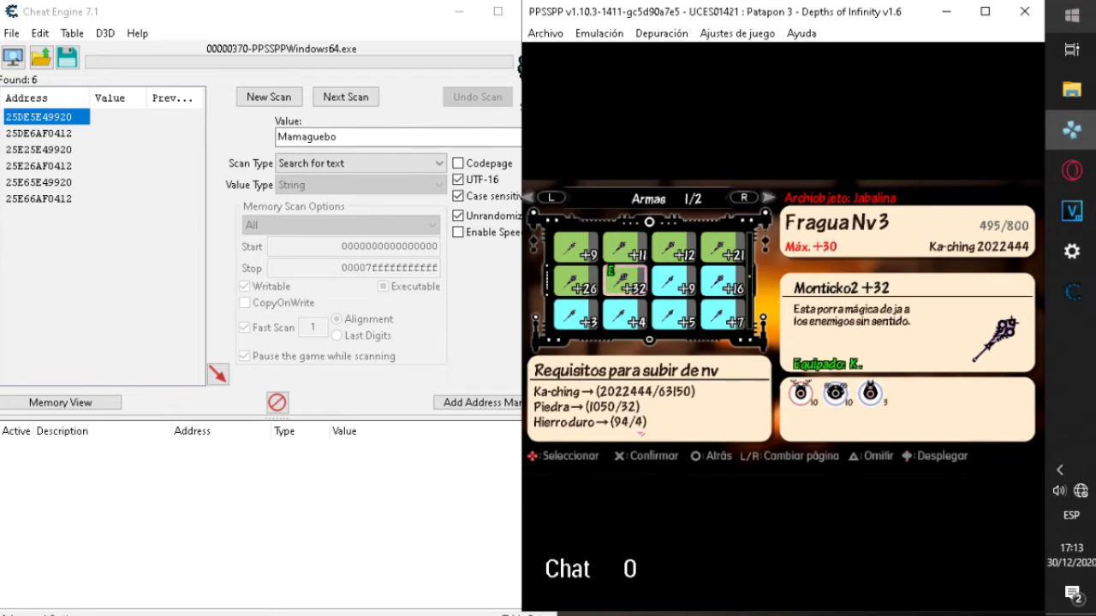
key("Down")
key("Down")
key("Down")
key("Down")
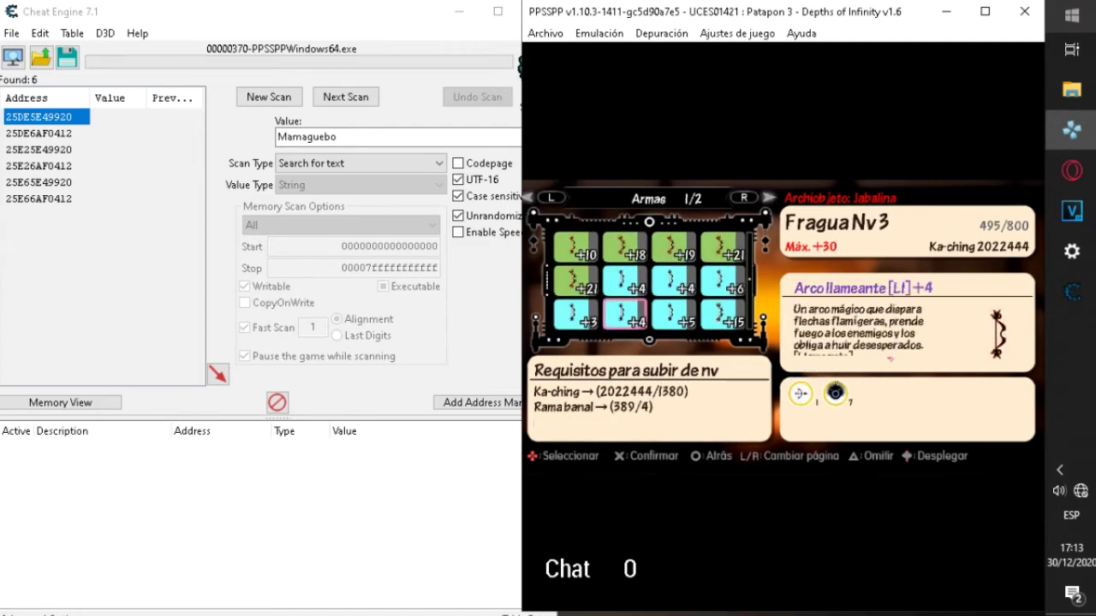
key("x")
Step: Reopen K's equipment in the Cuartel and examine the Cabeza de Gazapon +11 and Carro infernal Vicsauro +6 items
key("Right")
key("z")
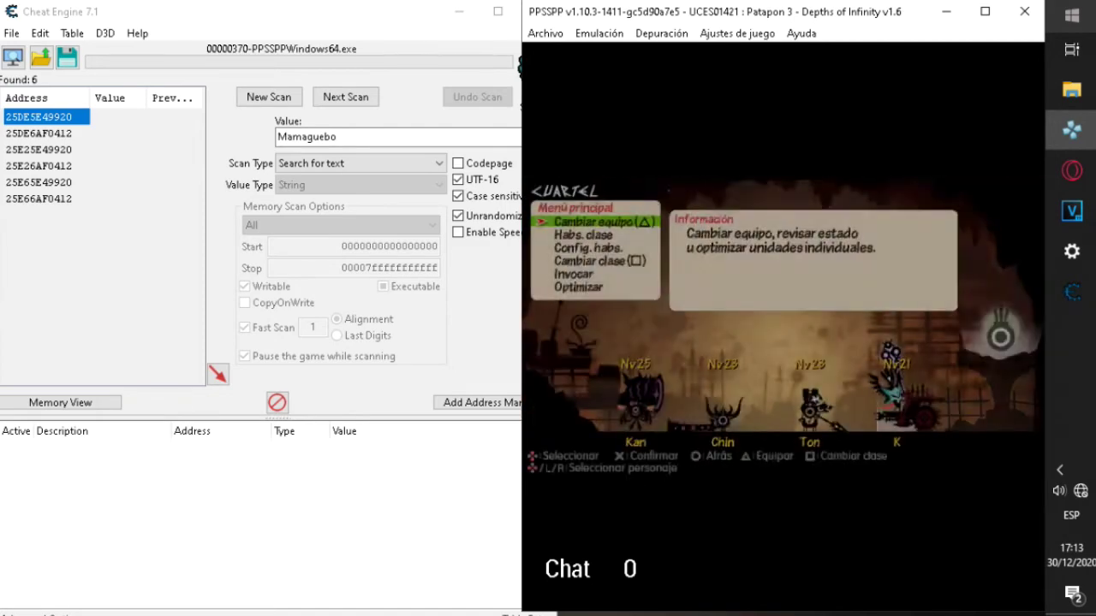
key("z")
key("Down")
key("z")
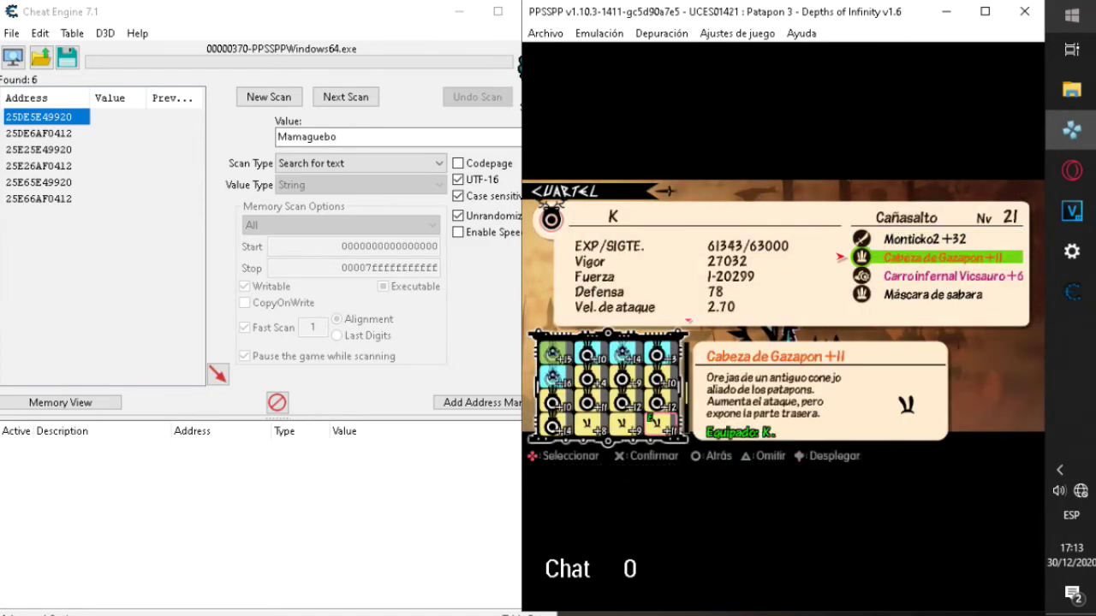
key("x")
key("Down")
key("z")
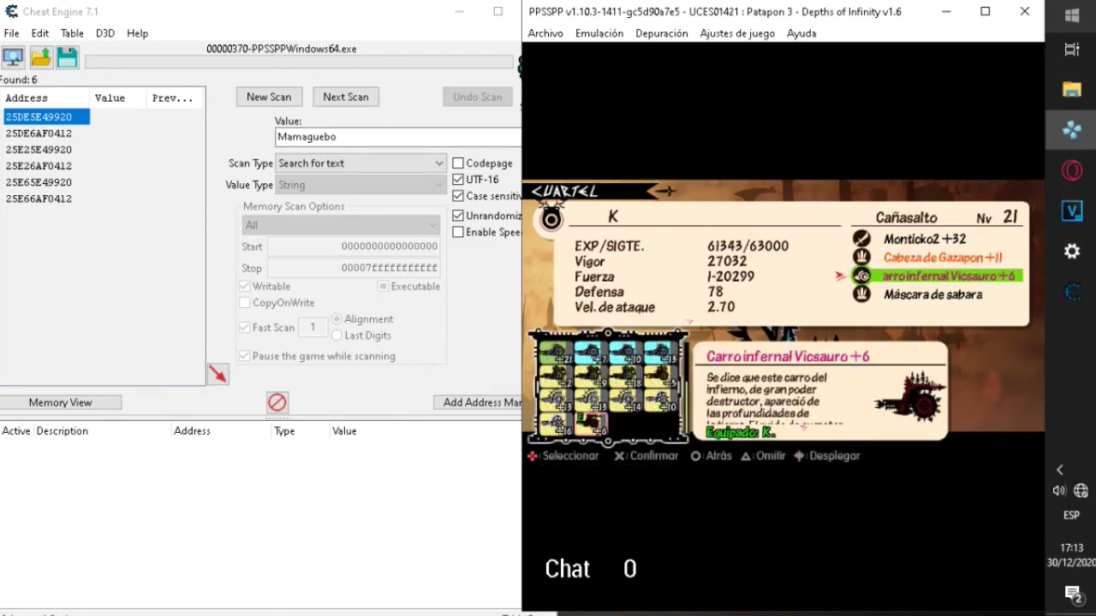
key("x")
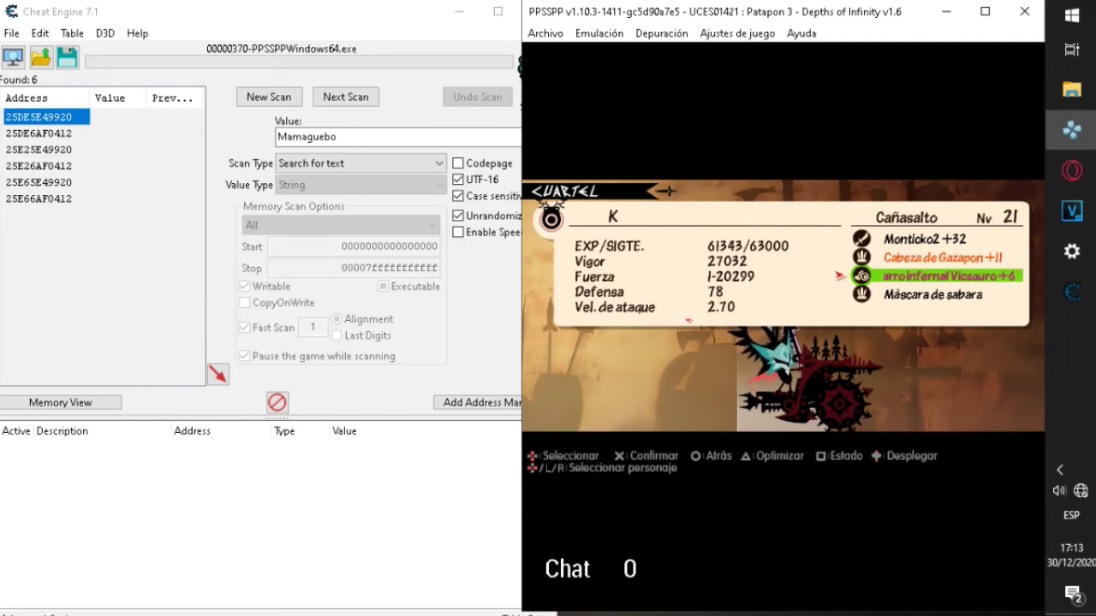
Step: Switch to Cheat Engine and run a new first scan for the text "Cabeza de Gazapon"
left_click(353, 137)
key("ctrl+a")
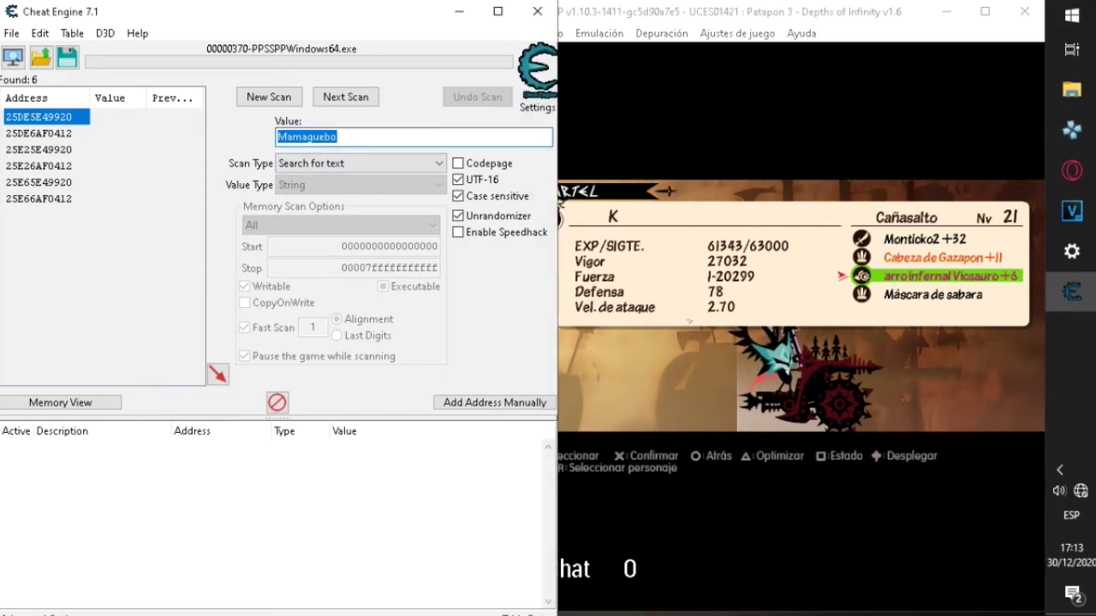
type("Cabeza de ")
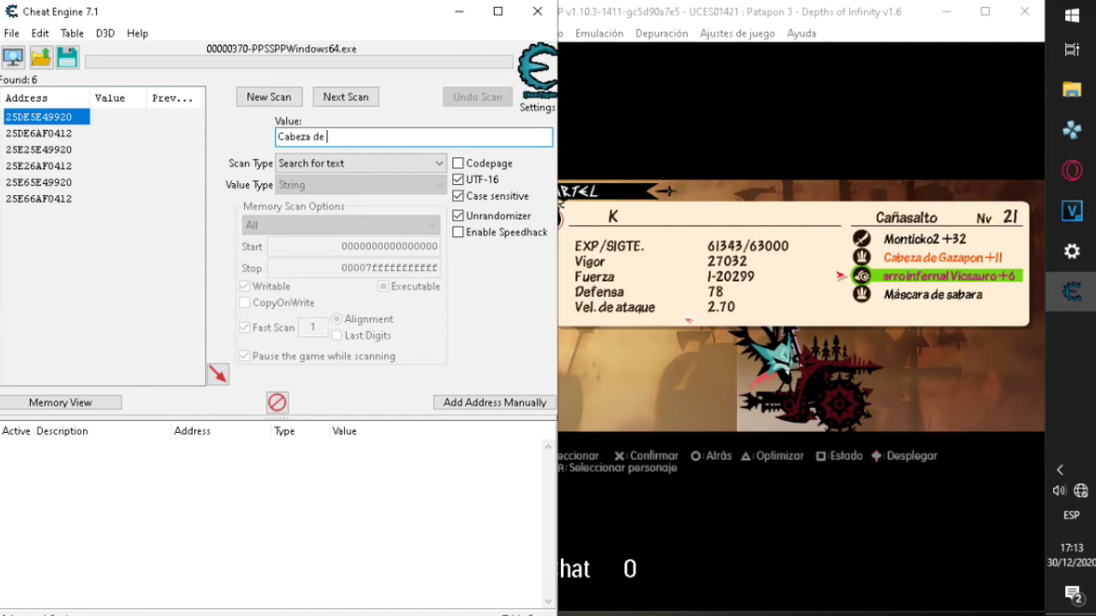
type("Gazapa")
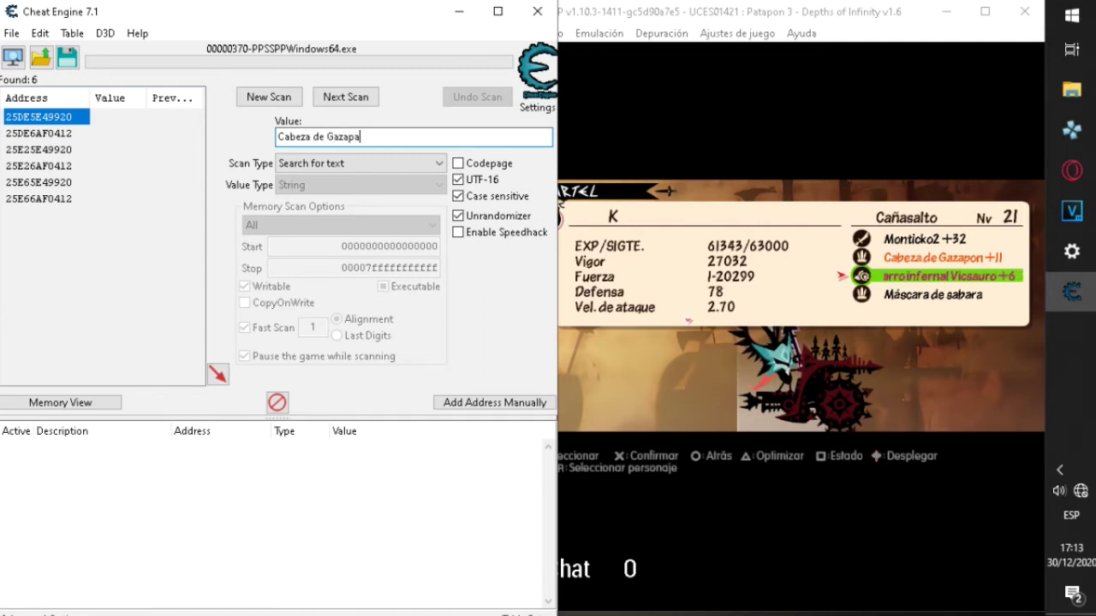
type("on")
key("Return")
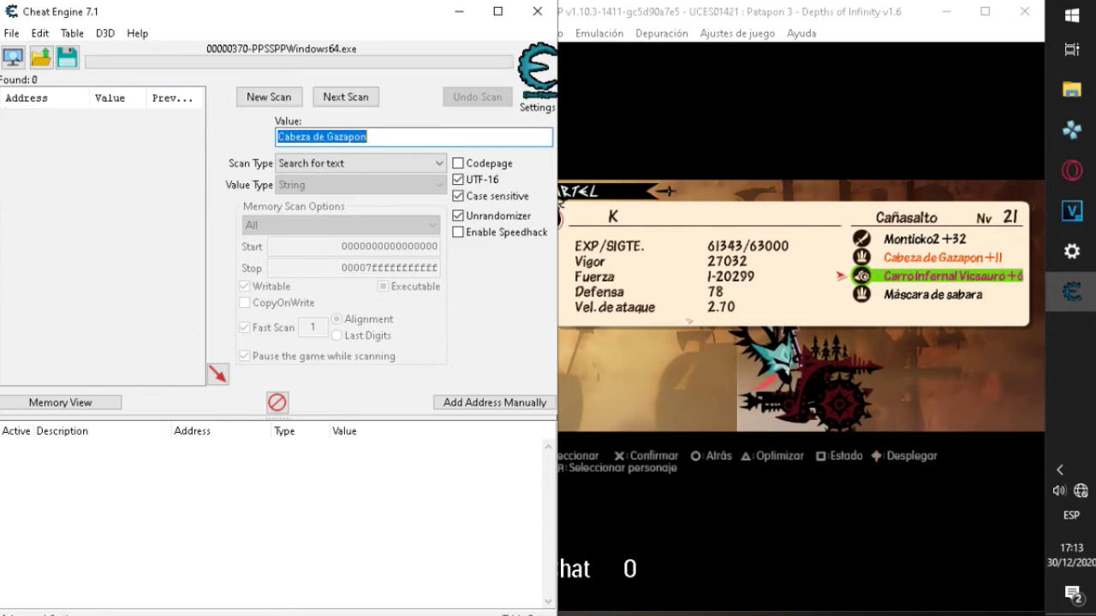
left_click(269, 98)
left_click(268, 98)
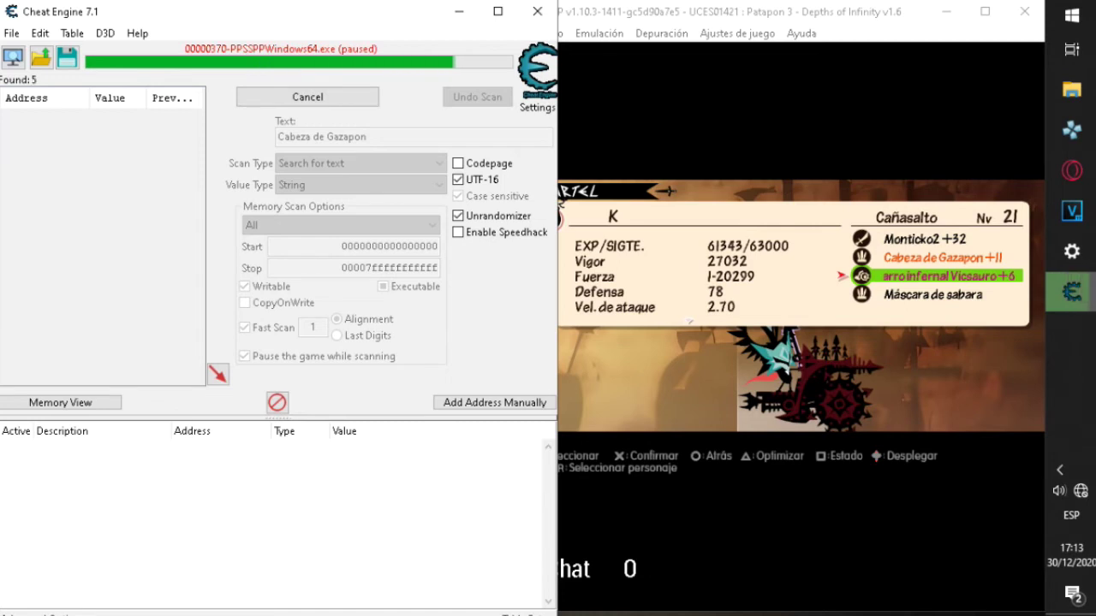
Step: Change the value of all the found "Cabeza de Gazapon" addresses to "Monticko3"
left_click(40, 117)
left_click_drag(39, 116, 128, 199)
right_click(133, 202)
left_click(214, 226)
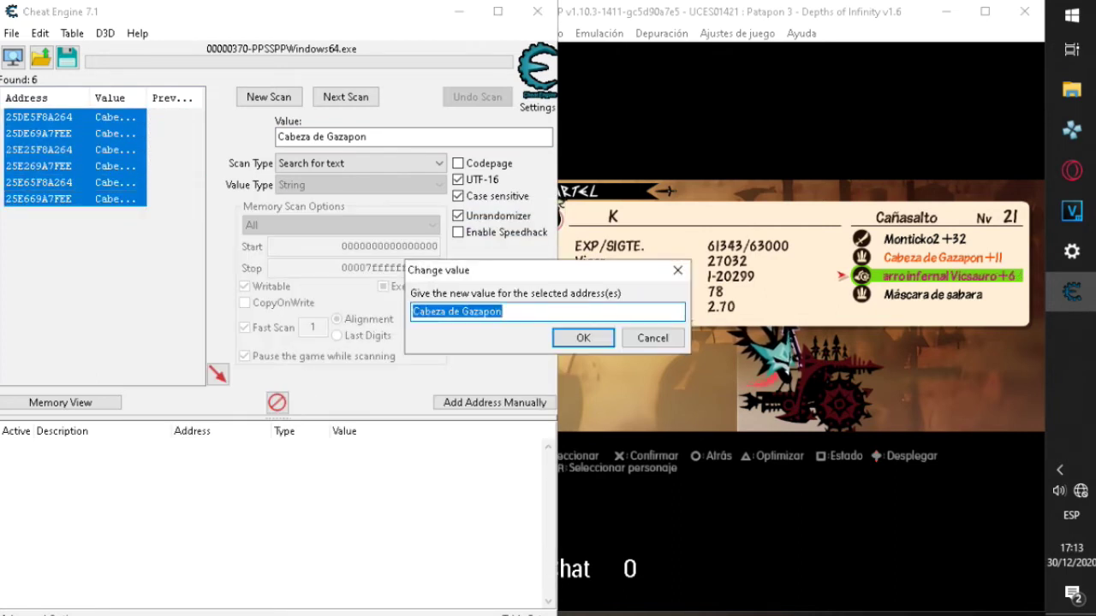
type("Monticko3")
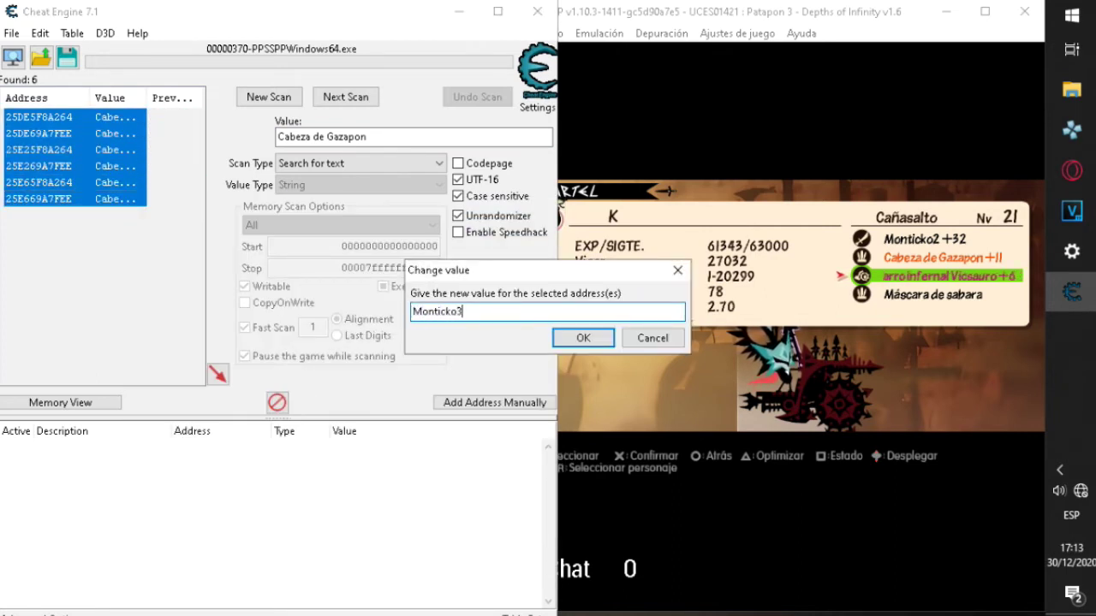
key("Return")
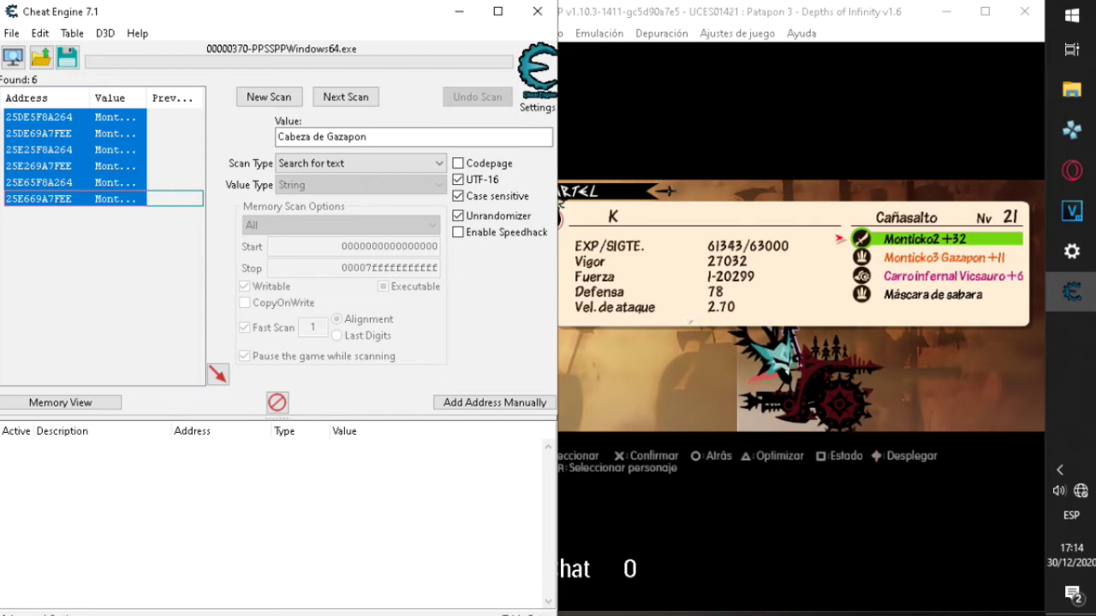
Step: Switch to PPSSPP and leave K's equipment screen in the Cuartel to return to the hideout
left_click(326, 137)
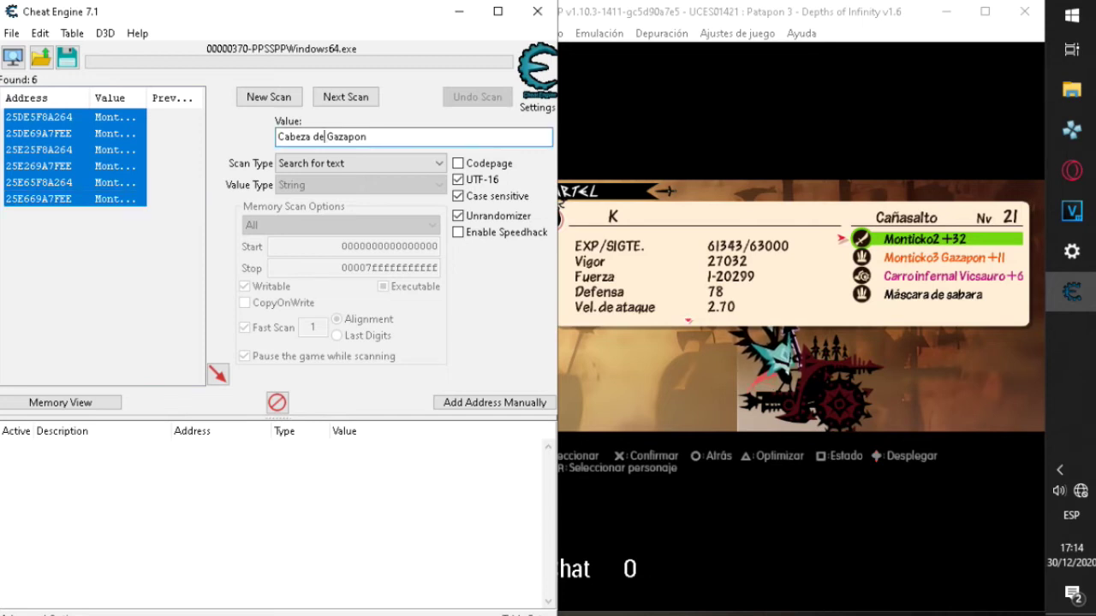
left_click_drag(326, 137, 277, 137)
key("alt+Tab")
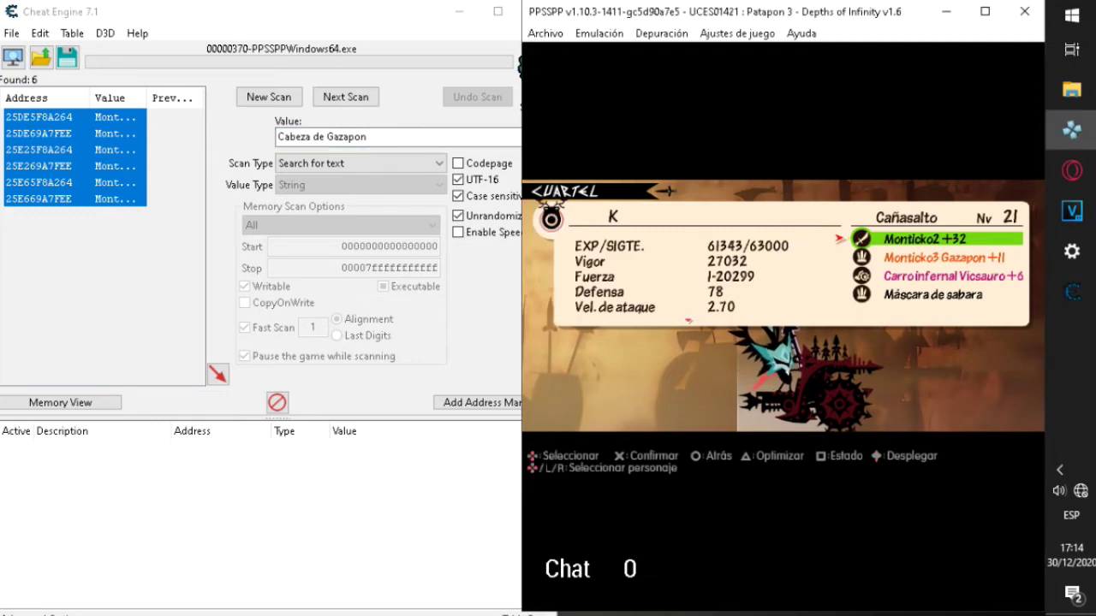
key("x")
key("x")
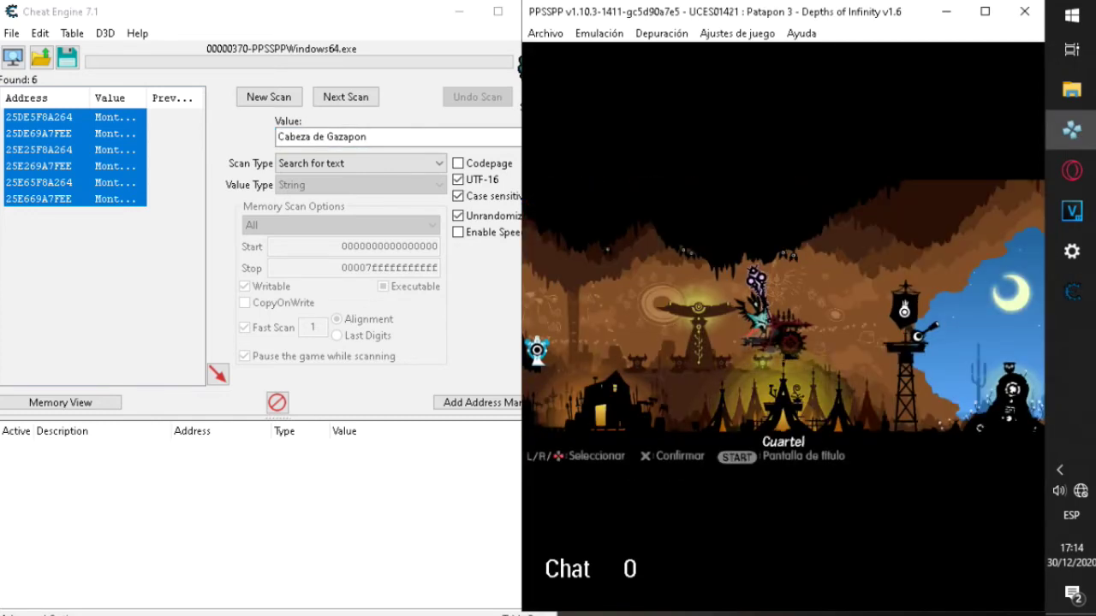
key("Right")
key("Left")
key("z")
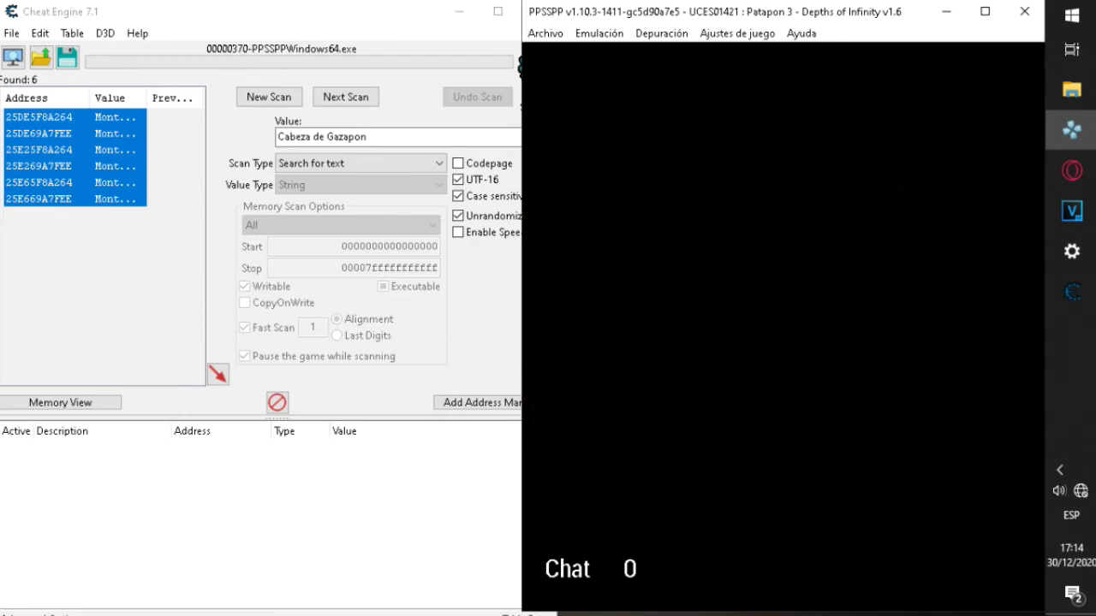
key("x")
Step: Save the game and return from the hideout to the Patapon 3 title screen
key("space")
key("z")
key("grave")
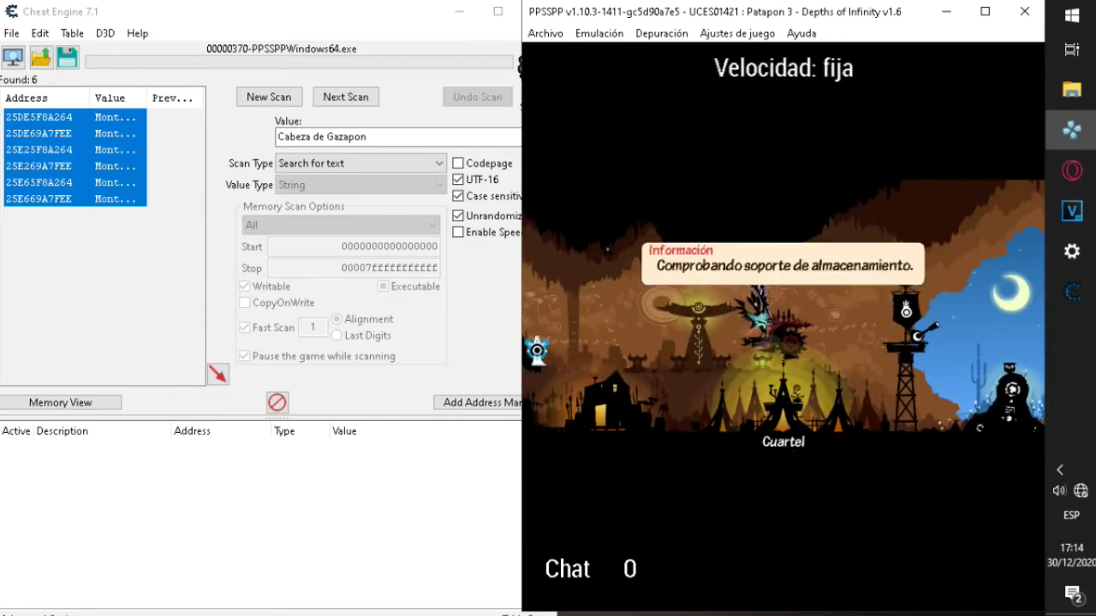
key("z")
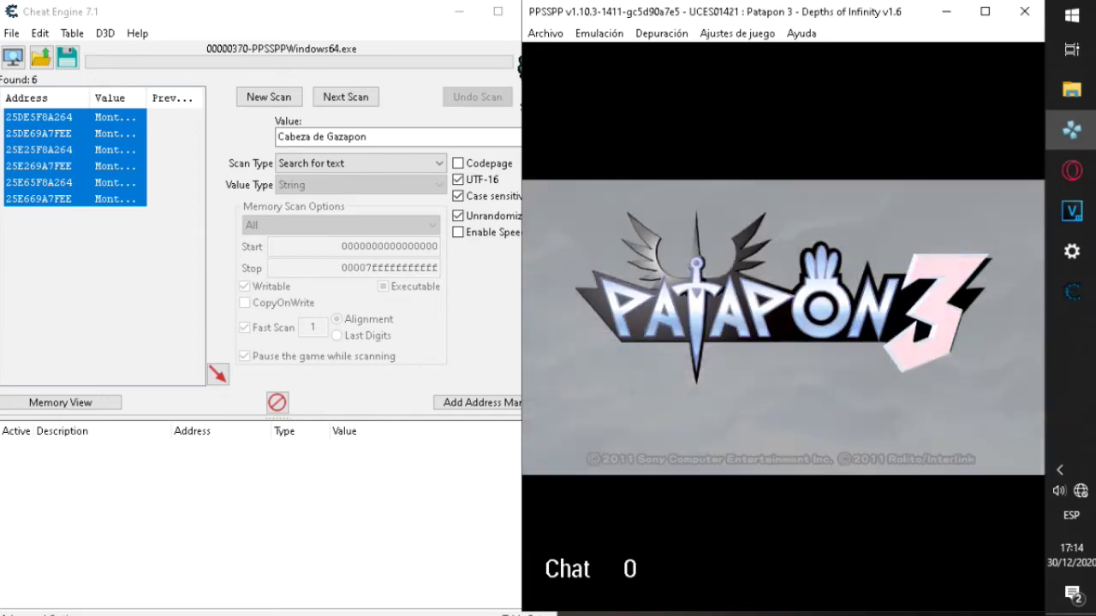
Step: Load the saved Patapon 3 data from the title screen
key("z")
key("grave")
key("z")
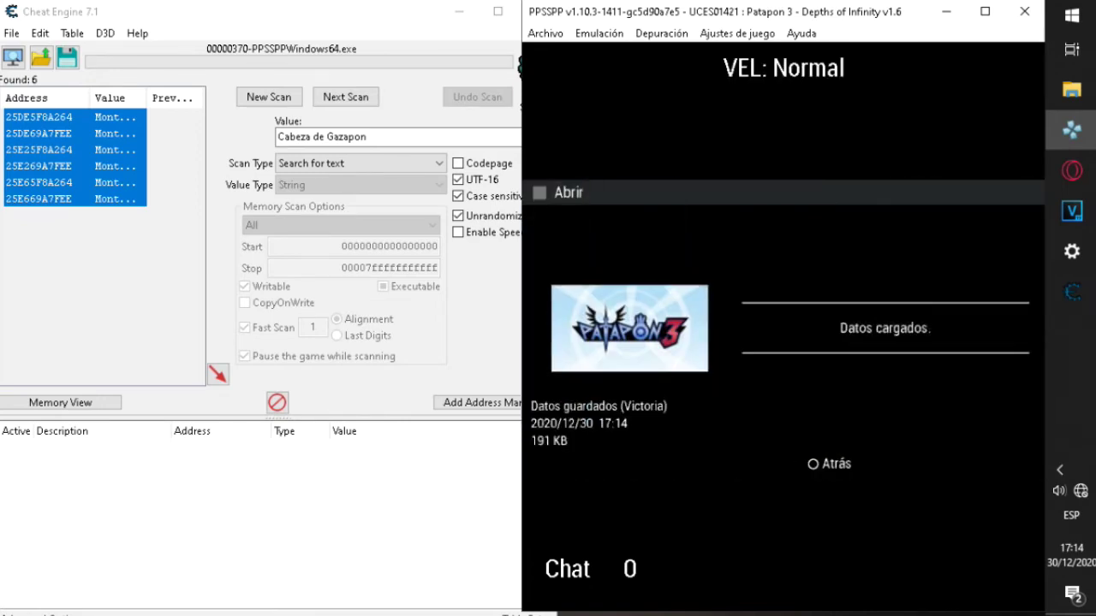
key("x")
Step: Open K's equipment in the Cuartel and check the name of the second item, Monticko3 Gazapon +11
key("grave")
key("z")
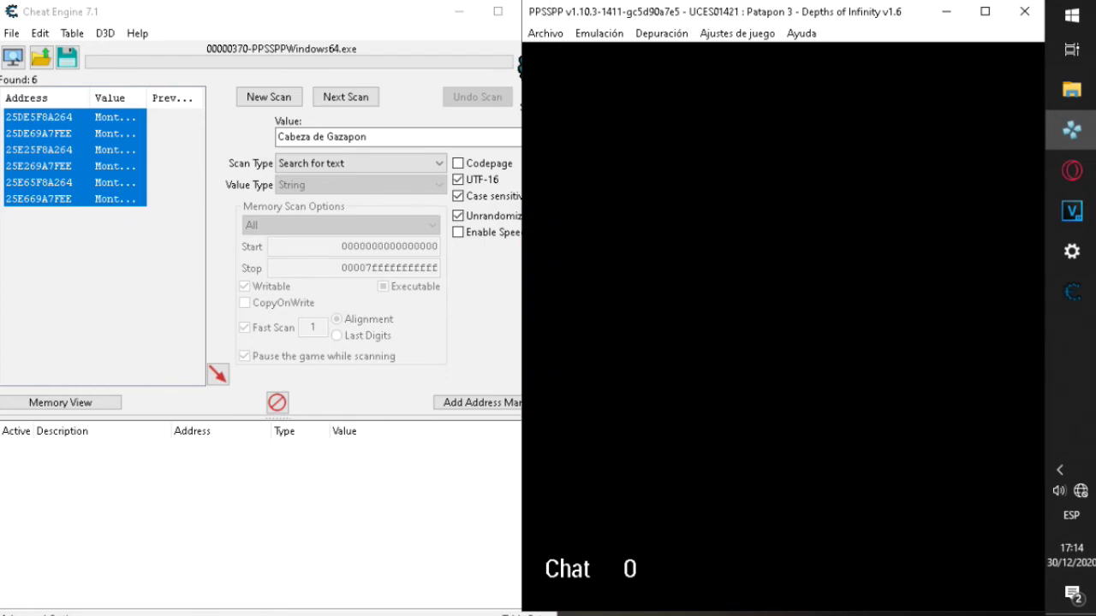
key("grave")
key("z")
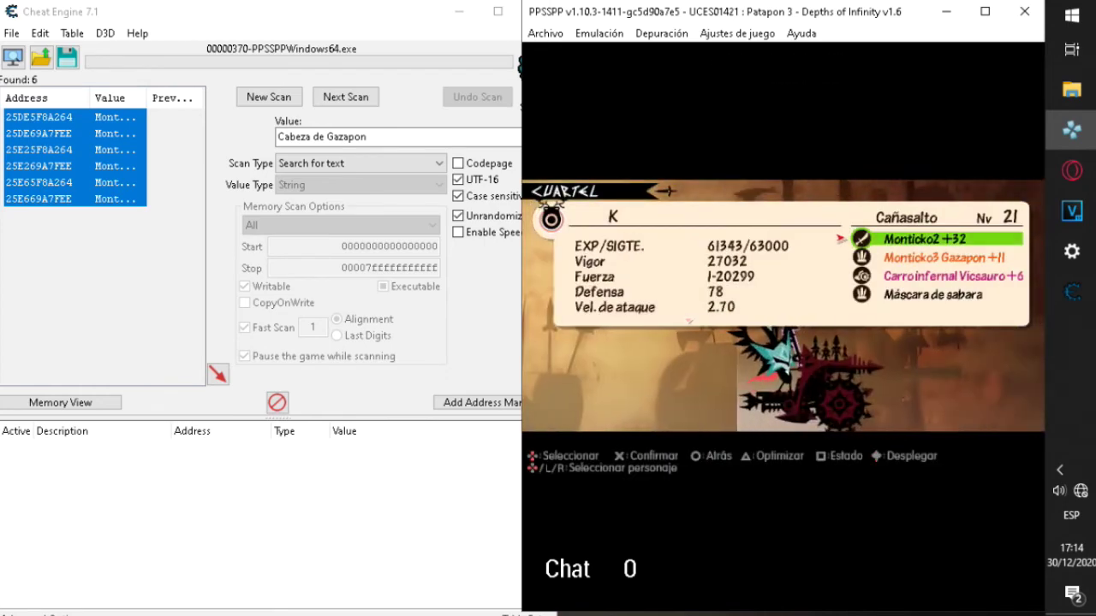
key("Down")
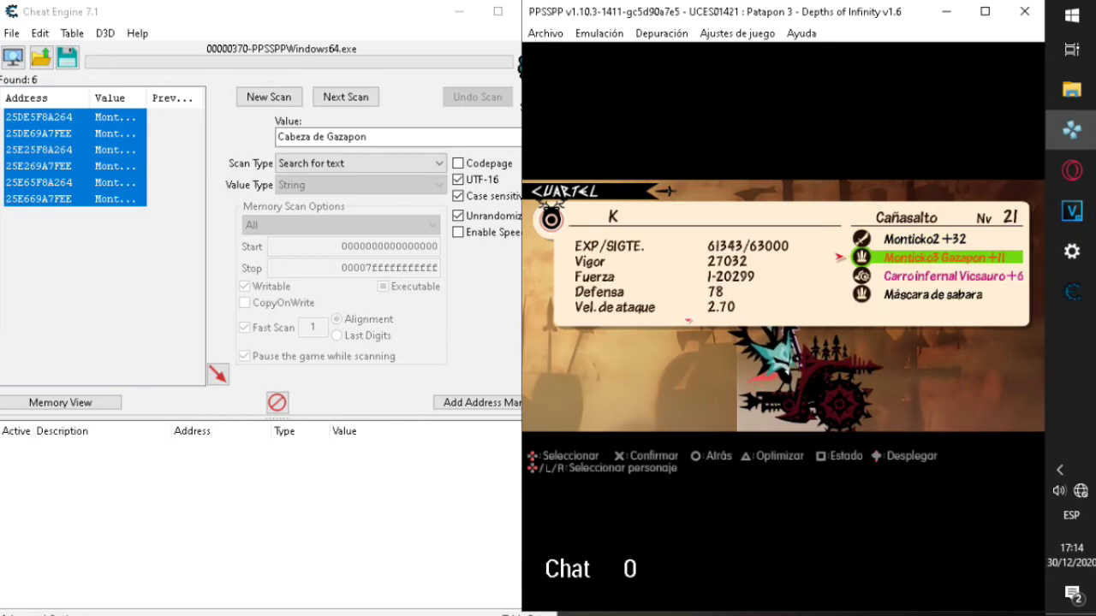
Step: Exit the running game through the emulator's pause menu and launch Patapon 3 again
key("Escape")
key("Down")
key("Down")
key("Down")
key("Down")
key("z")
key("Down")
key("Up")
key("z")
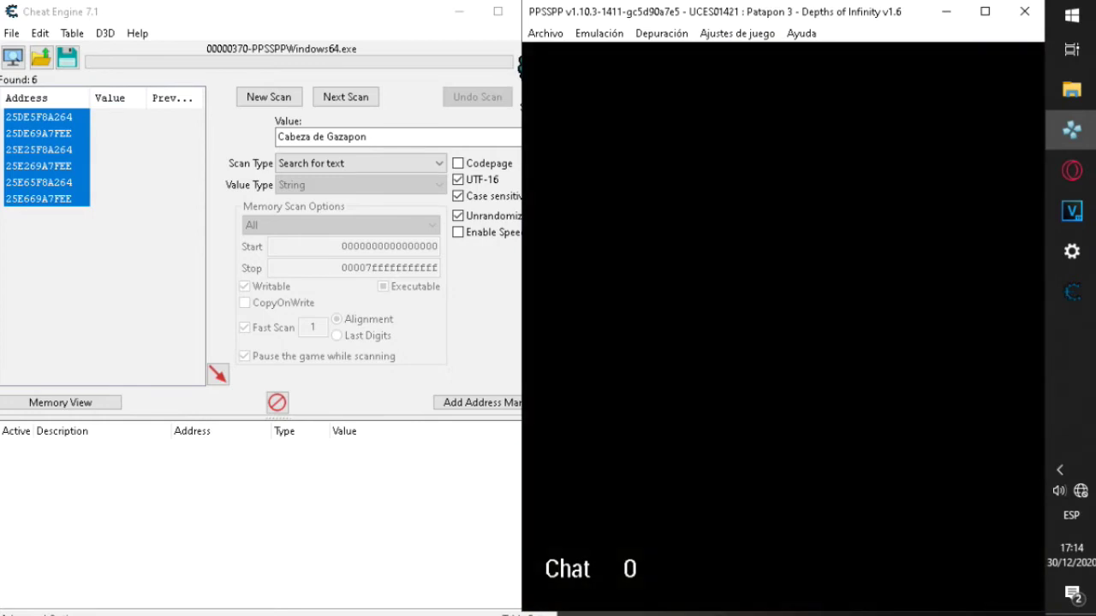
Step: Choose Español as the game language and page through the user agreement to reach the title screen
key("Up")
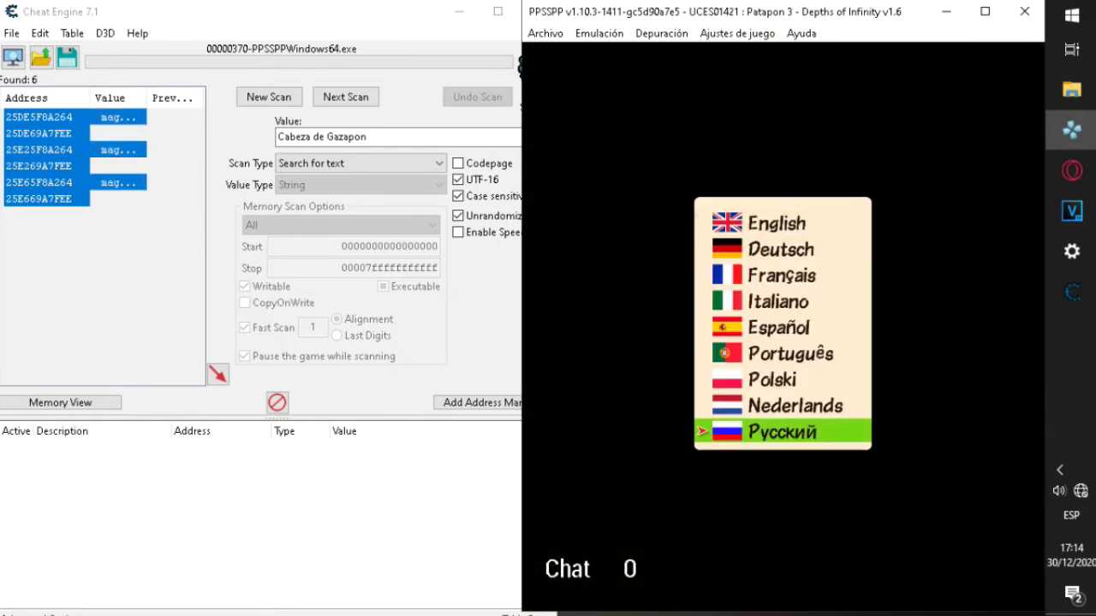
key("Up")
key("Up")
key("Up")
key("Up")
key("z")
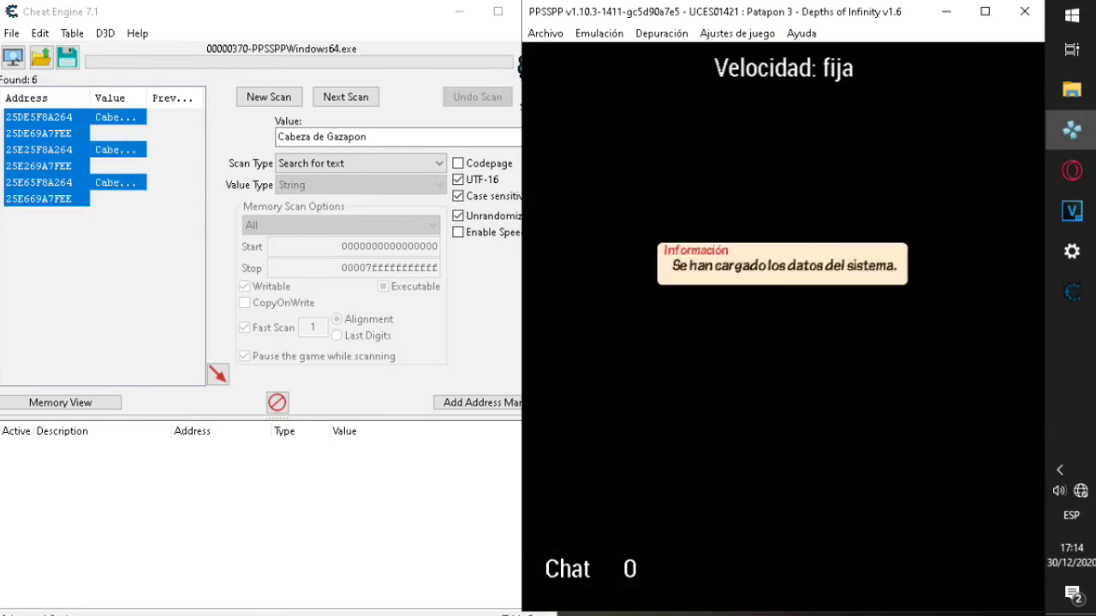
key("z")
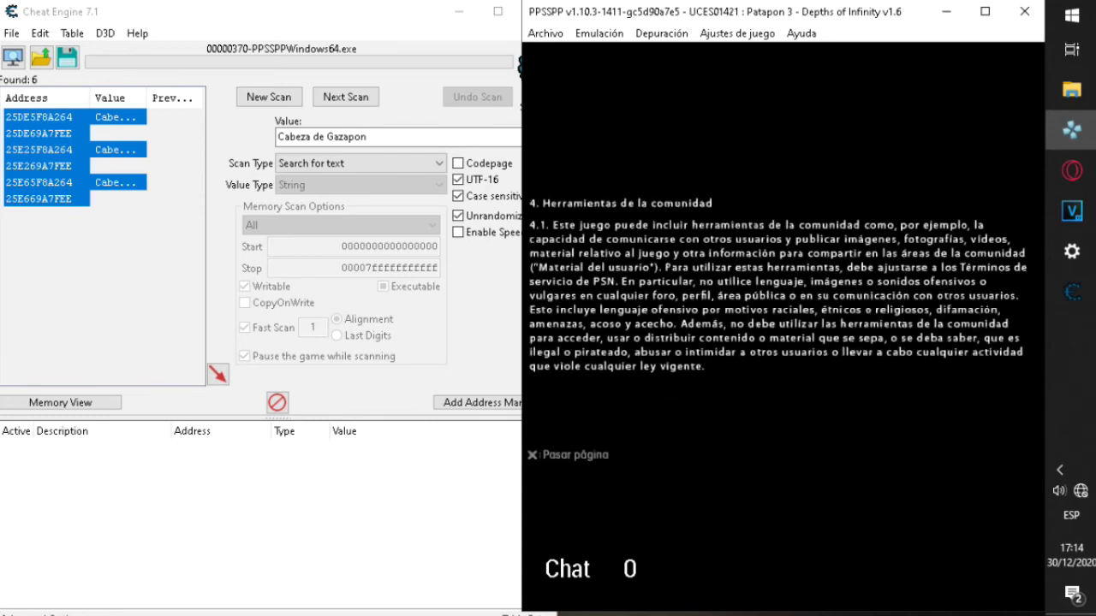
key("z")
key("z")
key("z")
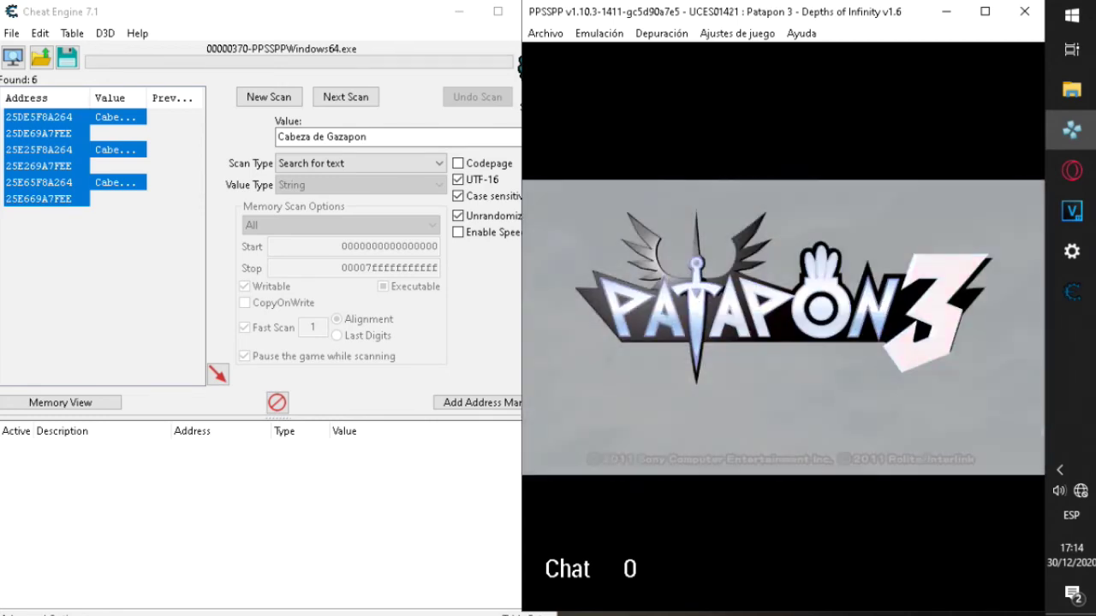
Step: Load the saved data after the restart and enter the hideout
key("z")
key("z")
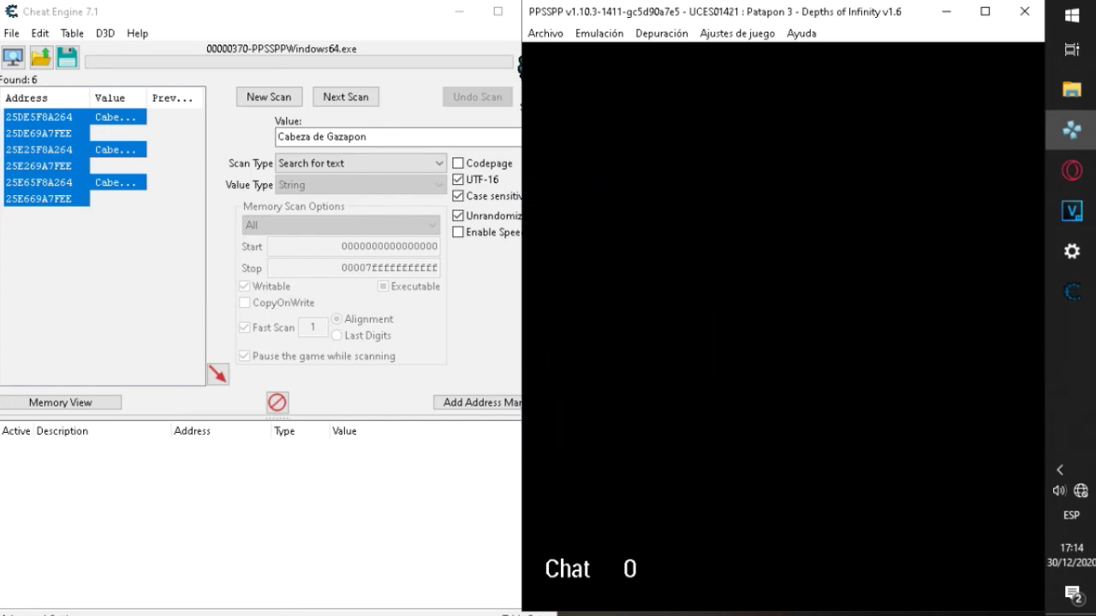
key("z")
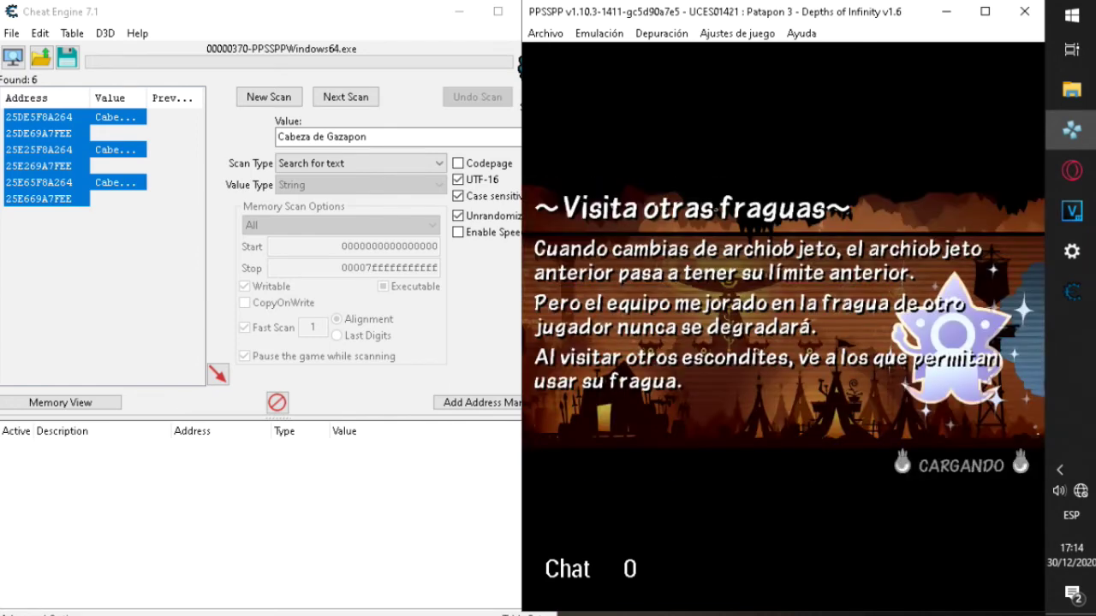
key("z")
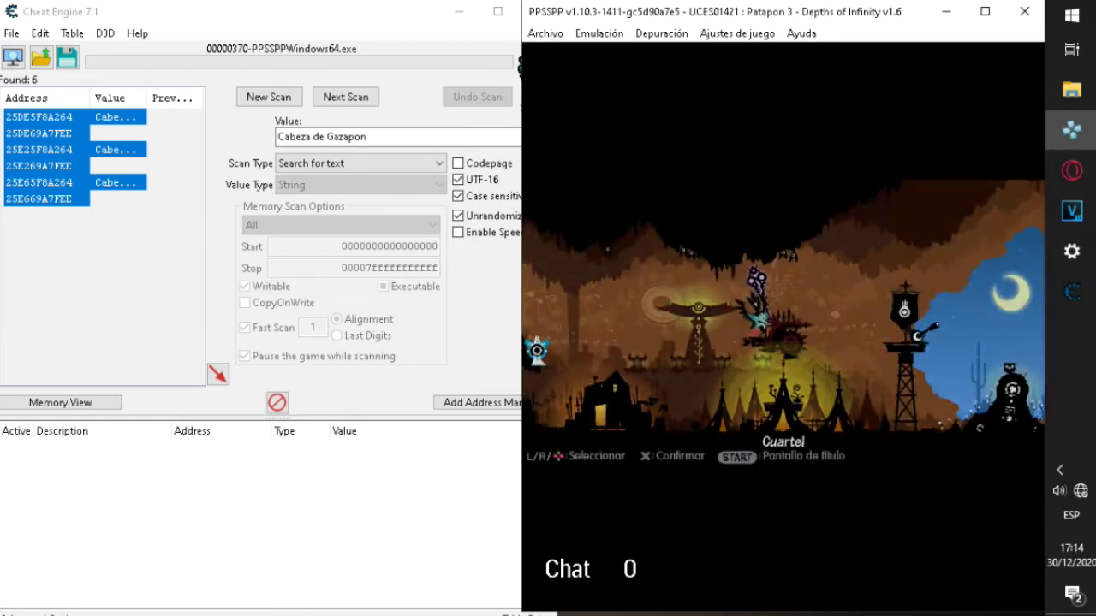
Step: Reopen K's equipment in the Cuartel and examine the names and descriptions of the weapon, Gazapon headgear and Vicsauro mount
key("z")
key("z")
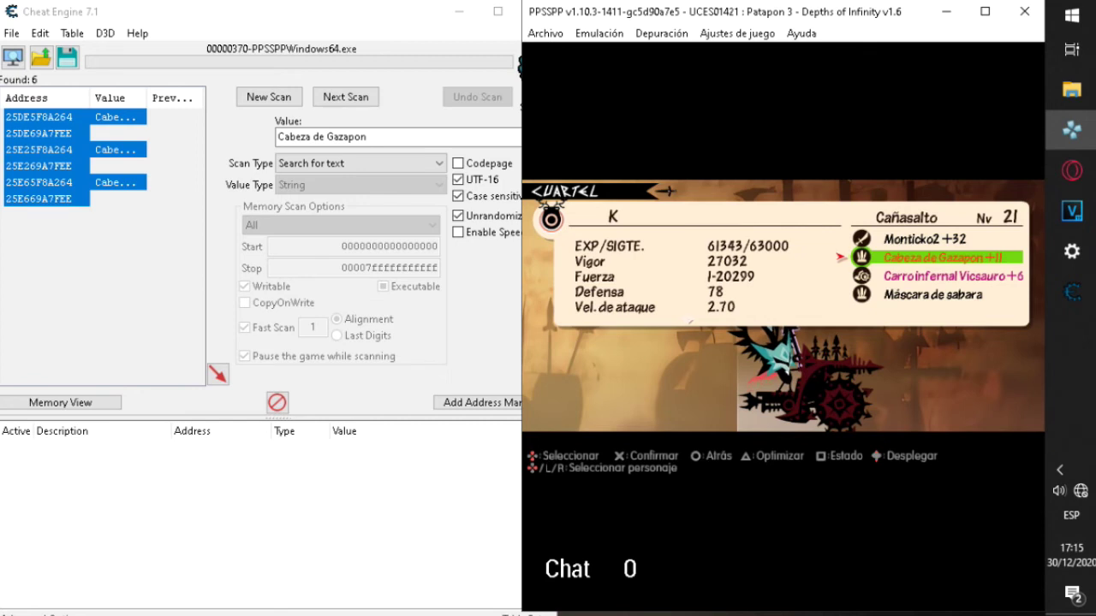
key("Up")
key("z")
key("Up")
key("Up")
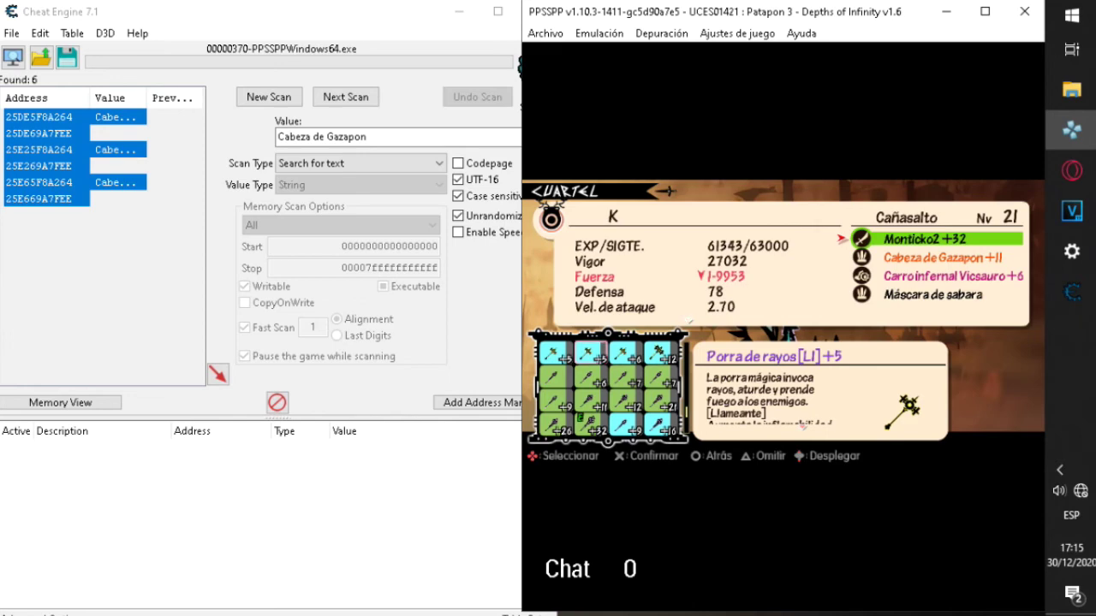
key("Down")
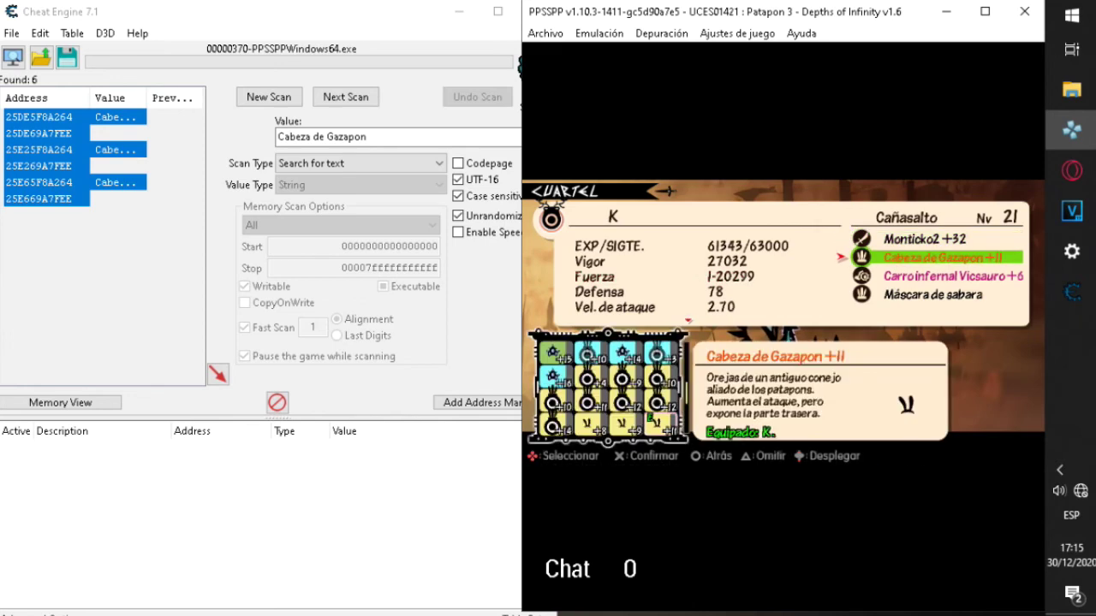
key("Down")
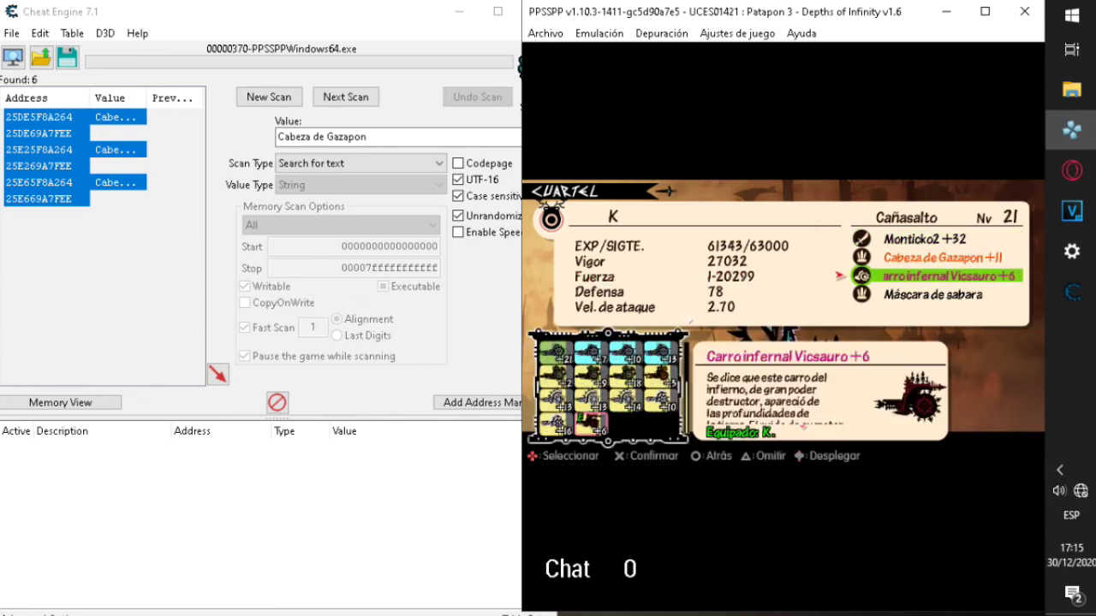
key("x")
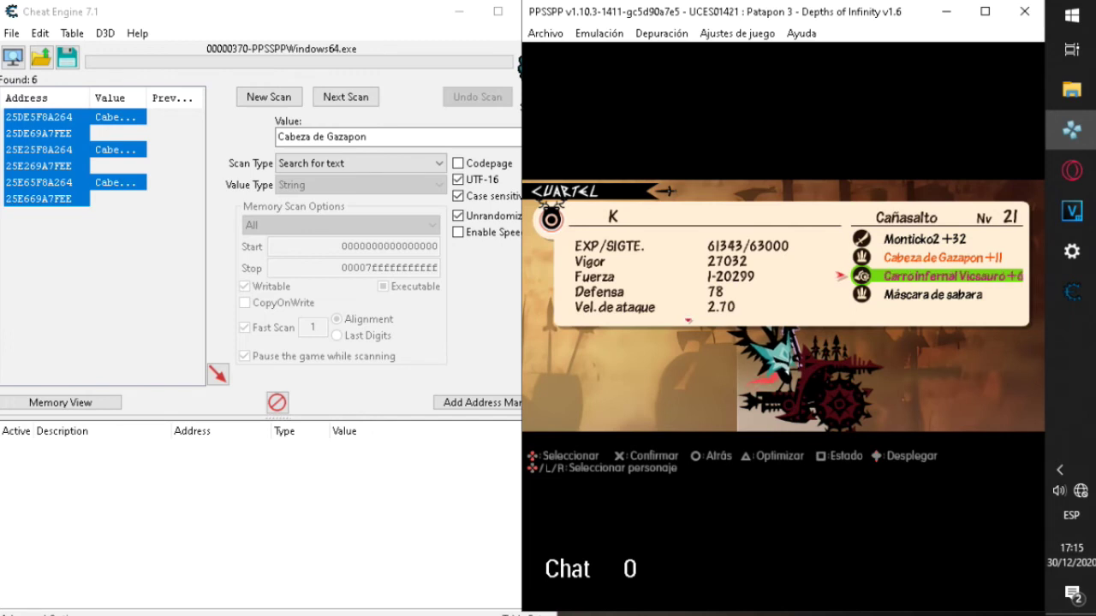